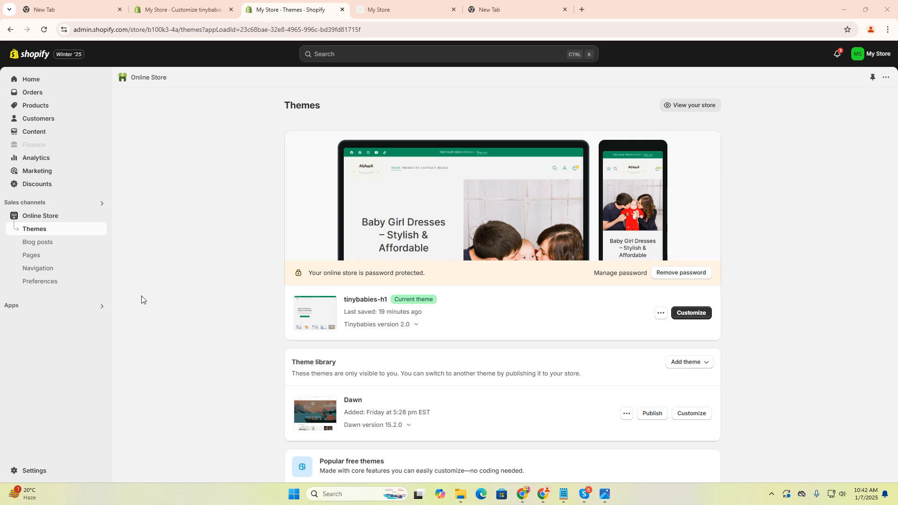
# Step: Look through the storefront's home page down to the Latest From Blog section
pyautogui.click(397, 6)
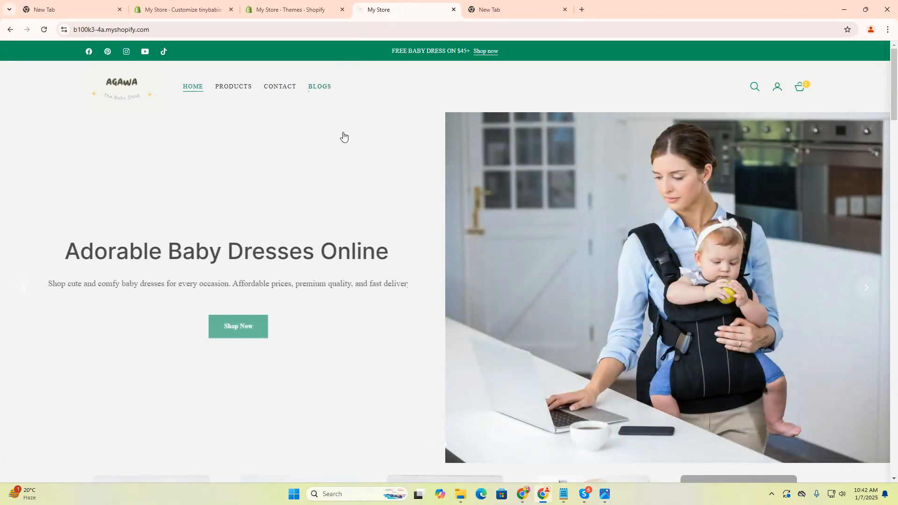
pyautogui.scroll(-10, 381, 194)
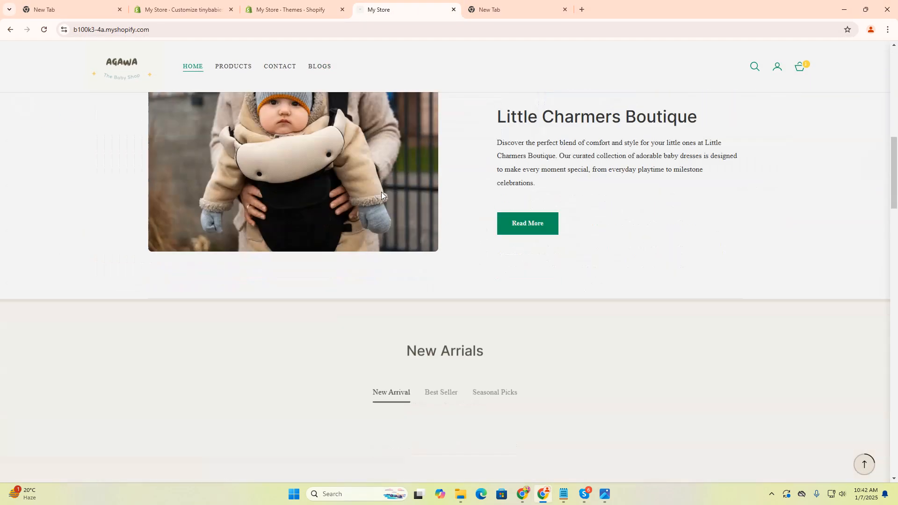
pyautogui.scroll(-10, 381, 194)
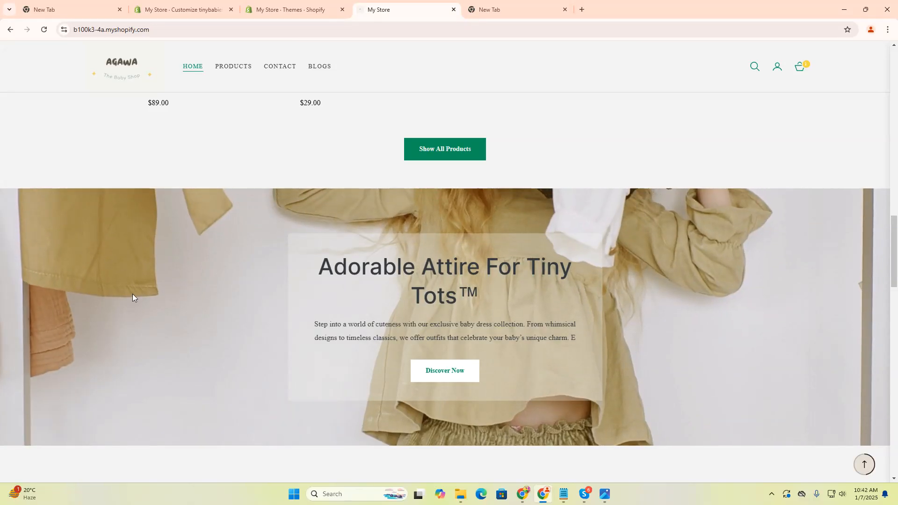
pyautogui.scroll(-3, 400, 219)
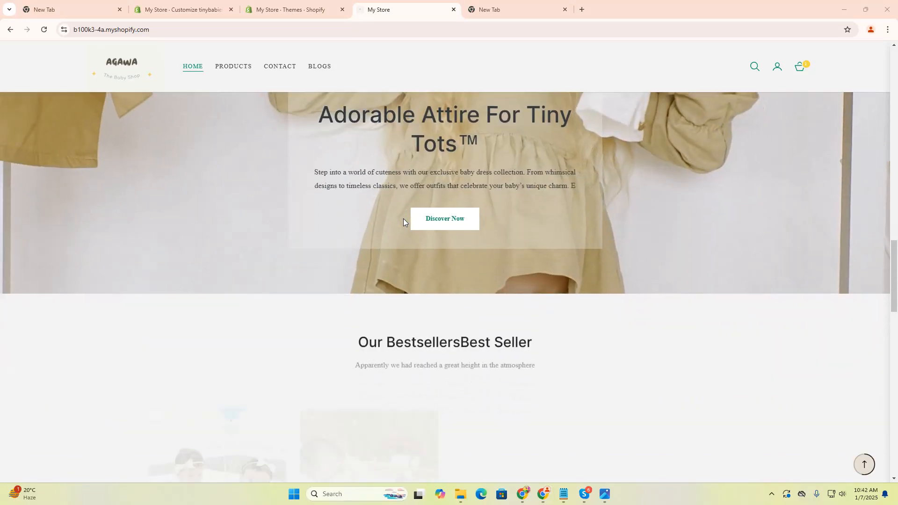
pyautogui.scroll(-15, 403, 218)
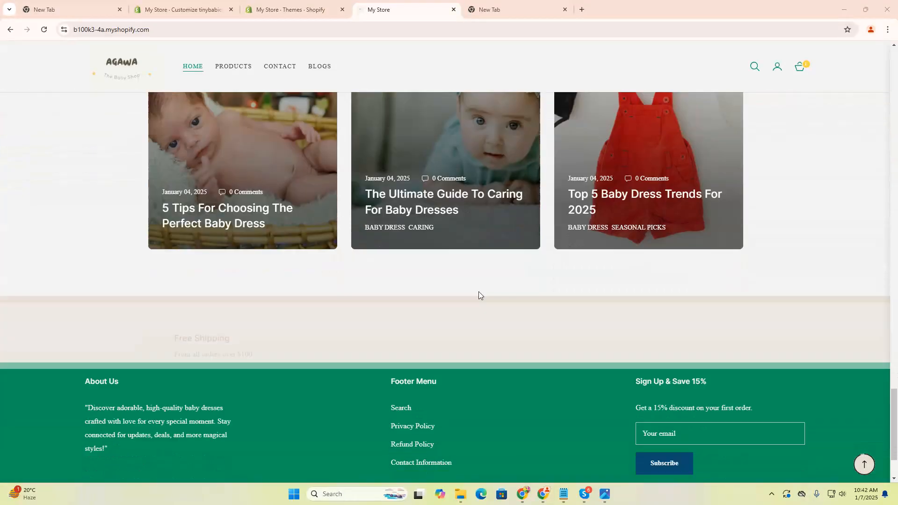
pyautogui.scroll(-2, 478, 295)
pyautogui.scroll(5, 382, 131)
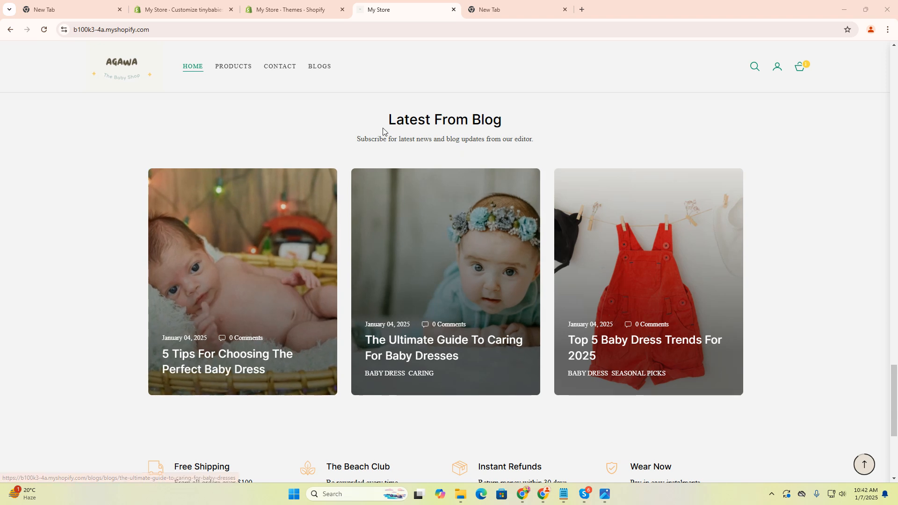
pyautogui.moveTo(382, 131); pyautogui.dragTo(354, 146)
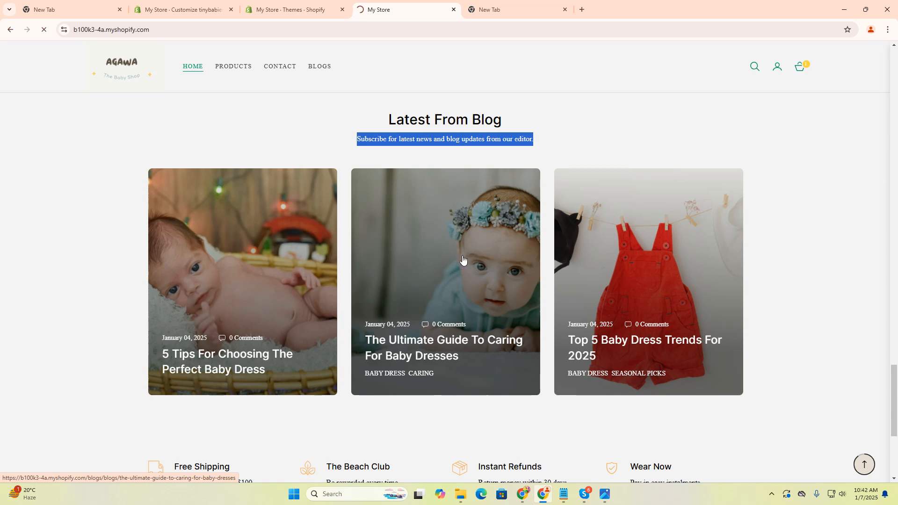
# Step: Open the article "The Ultimate Guide To Caring For Baby Dresses" and review its content, tags, neighbouring posts and suggested posts
pyautogui.click(521, 266)
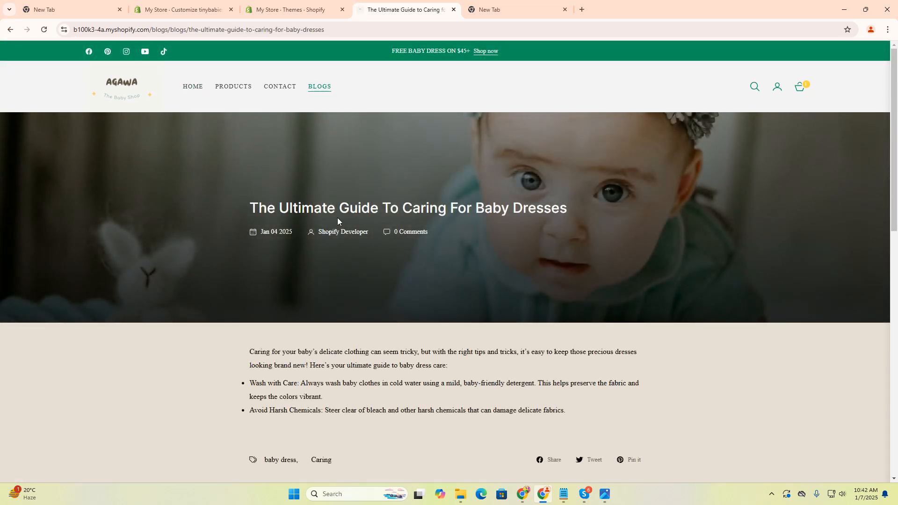
pyautogui.scroll(-3, 526, 227)
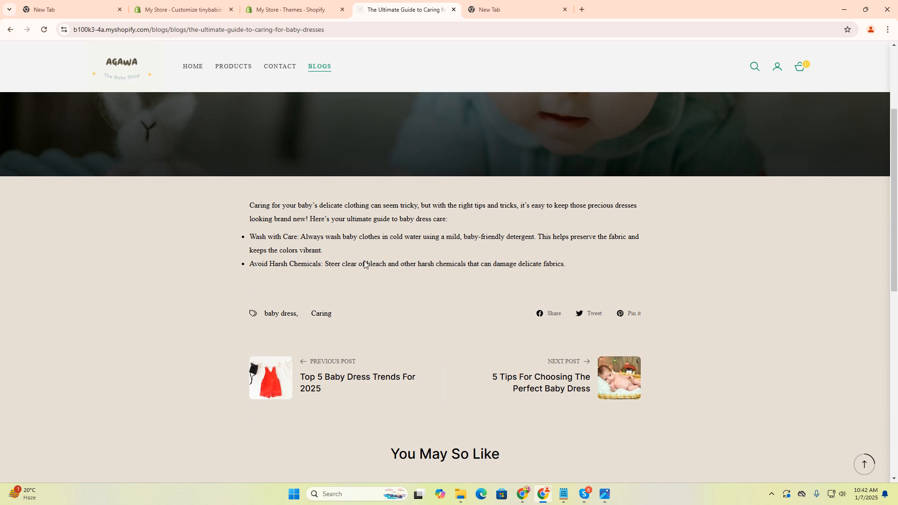
pyautogui.scroll(-4, 400, 261)
pyautogui.scroll(-2, 411, 266)
pyautogui.scroll(3, 538, 243)
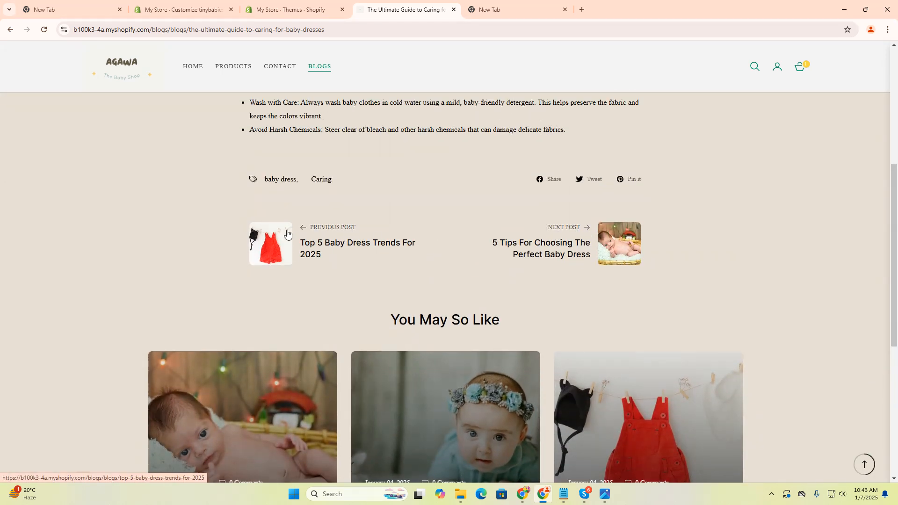
pyautogui.scroll(-1, 368, 269)
pyautogui.scroll(-3, 368, 269)
pyautogui.scroll(2, 571, 283)
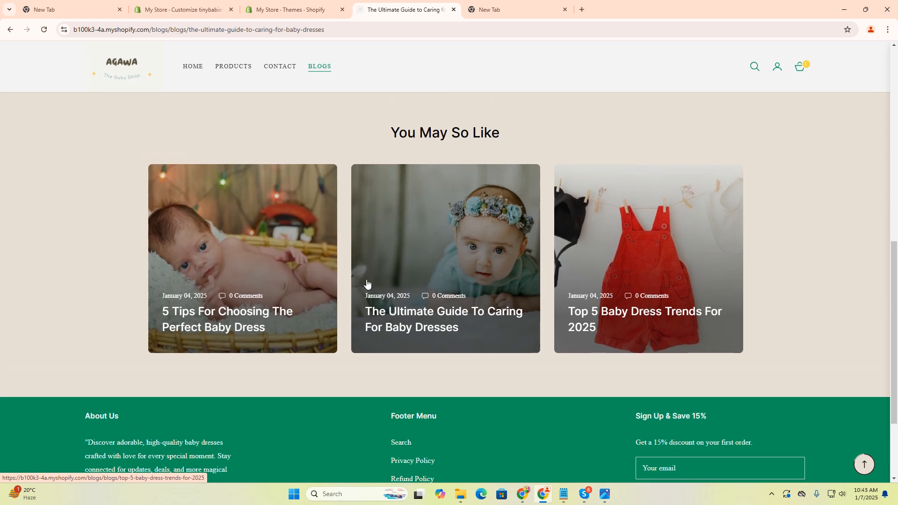
pyautogui.scroll(1, 608, 314)
pyautogui.scroll(-1, 620, 316)
pyautogui.scroll(3, 623, 320)
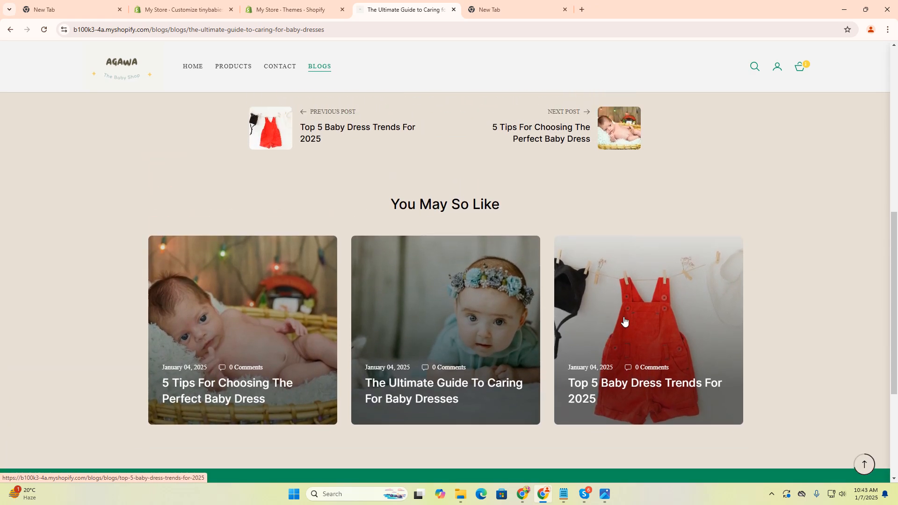
pyautogui.scroll(5, 624, 316)
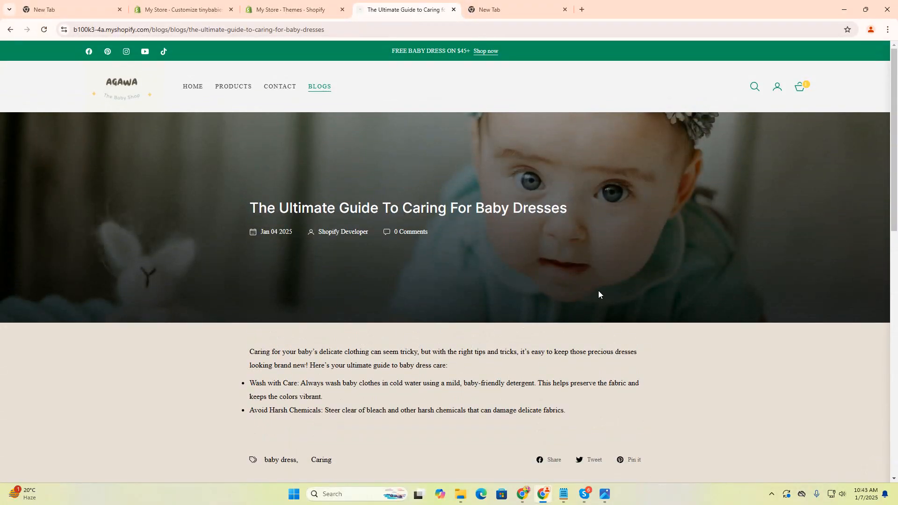
# Step: Open the storefront's blogs page and review the featured post and the list of articles
pyautogui.click(191, 88)
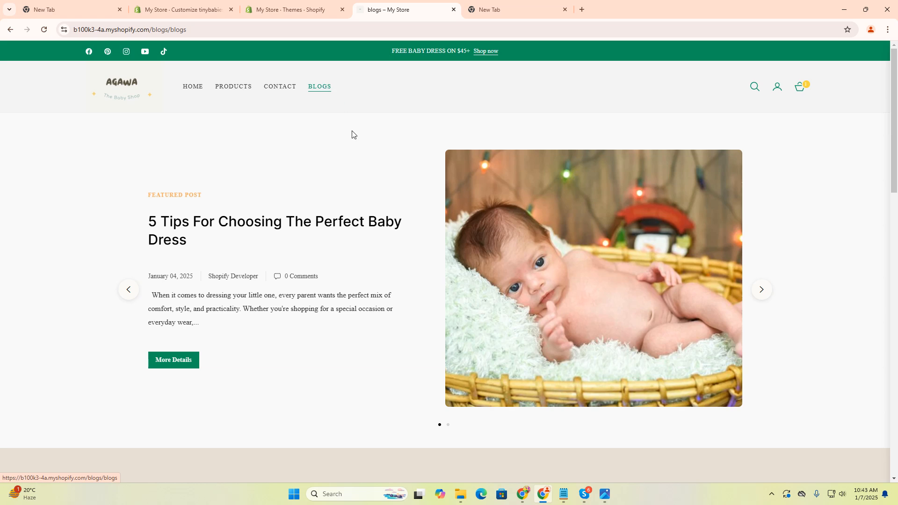
pyautogui.scroll(-3, 361, 179)
pyautogui.scroll(-2, 411, 289)
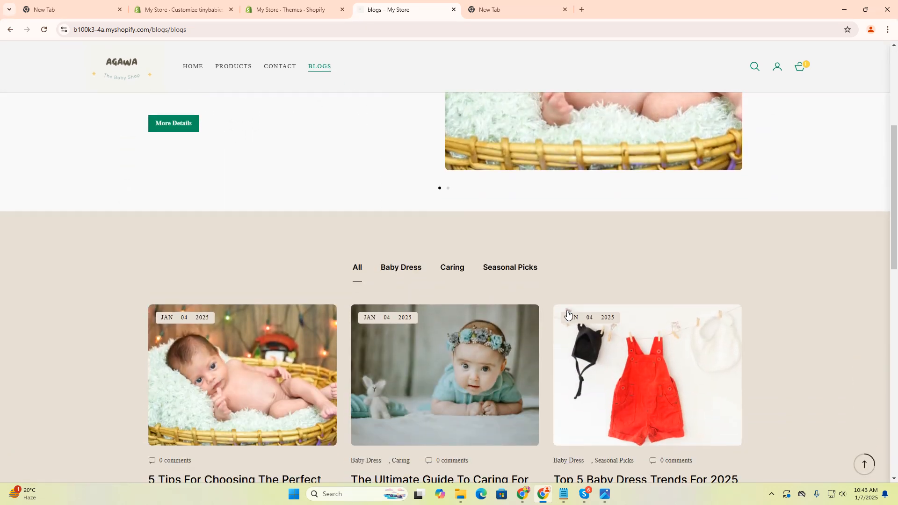
pyautogui.scroll(-3, 411, 288)
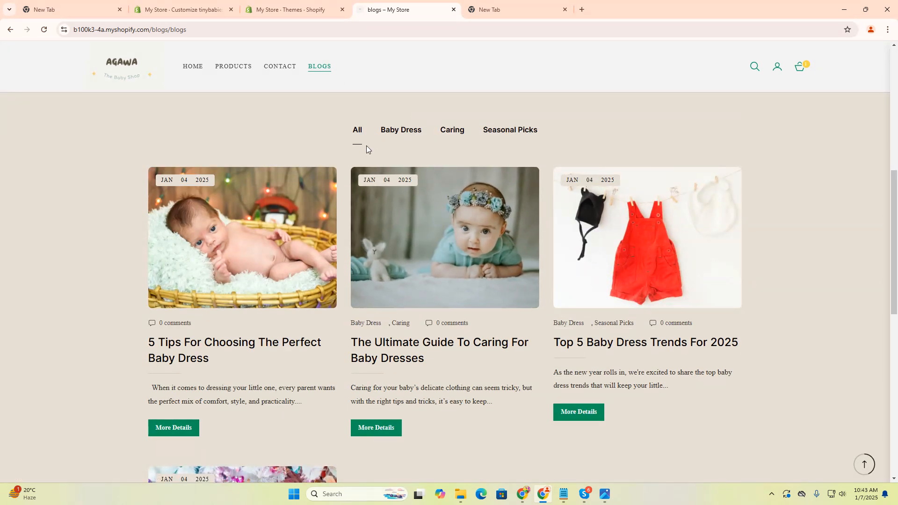
# Step: Filter the blog articles by the Baby Dress, Caring and Seasonal Picks tags in turn and review each listing
pyautogui.click(398, 133)
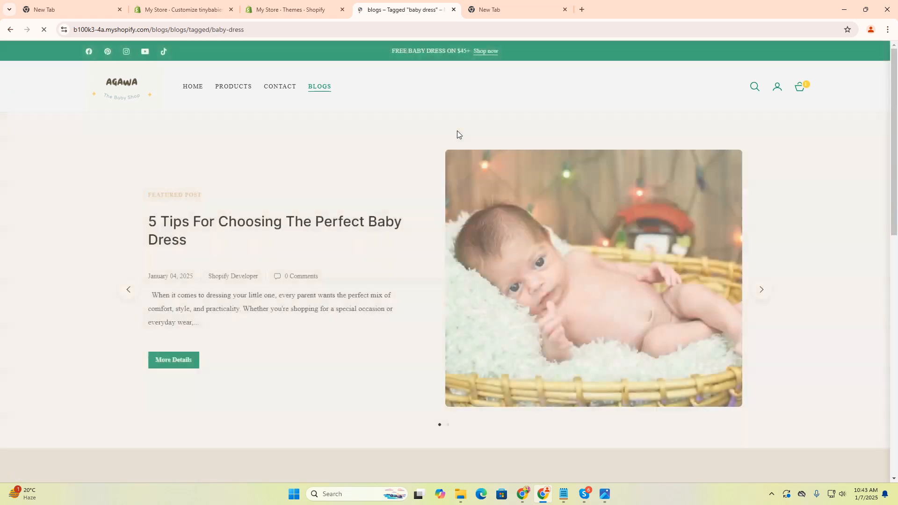
pyautogui.scroll(-6, 456, 187)
pyautogui.click(450, 228)
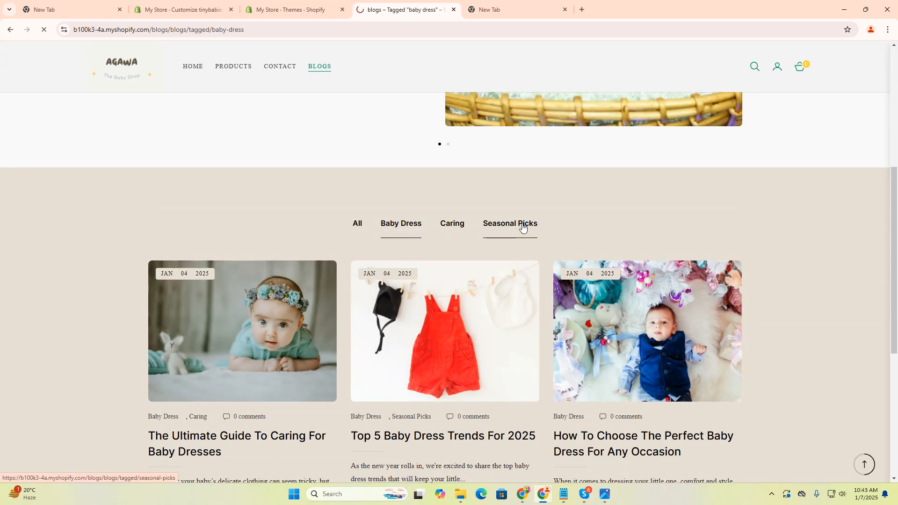
pyautogui.scroll(-5, 504, 275)
pyautogui.click(504, 274)
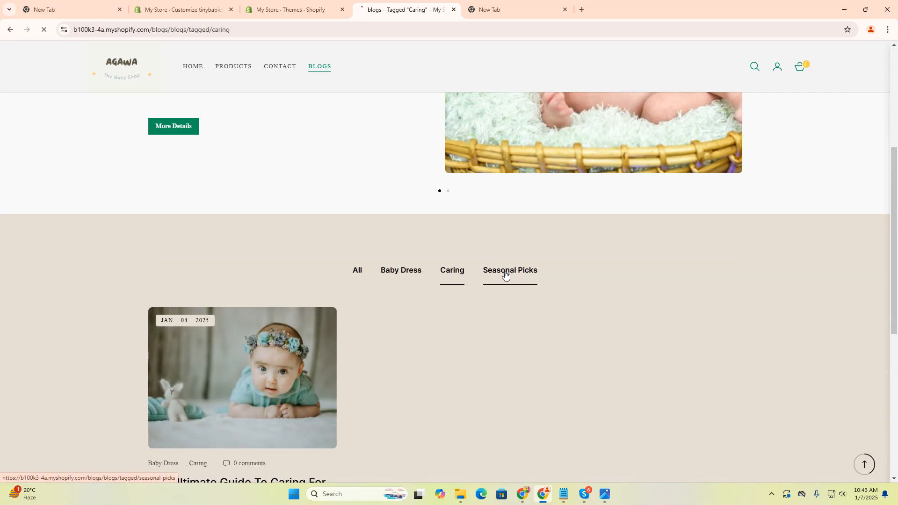
pyautogui.scroll(-5, 459, 343)
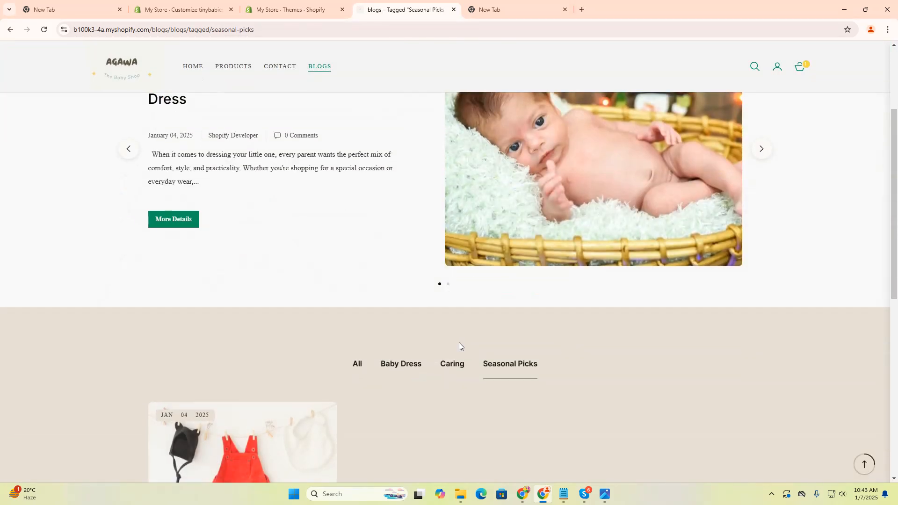
pyautogui.scroll(-1, 229, 377)
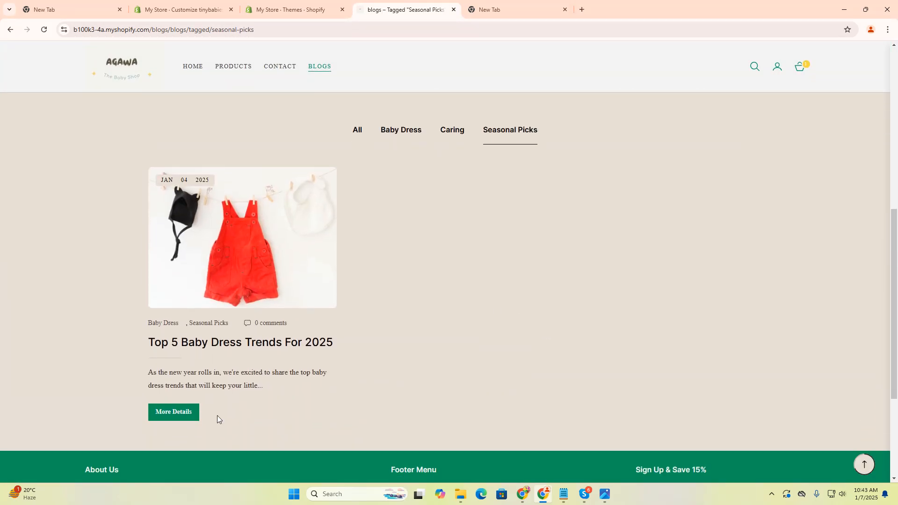
pyautogui.scroll(6, 529, 299)
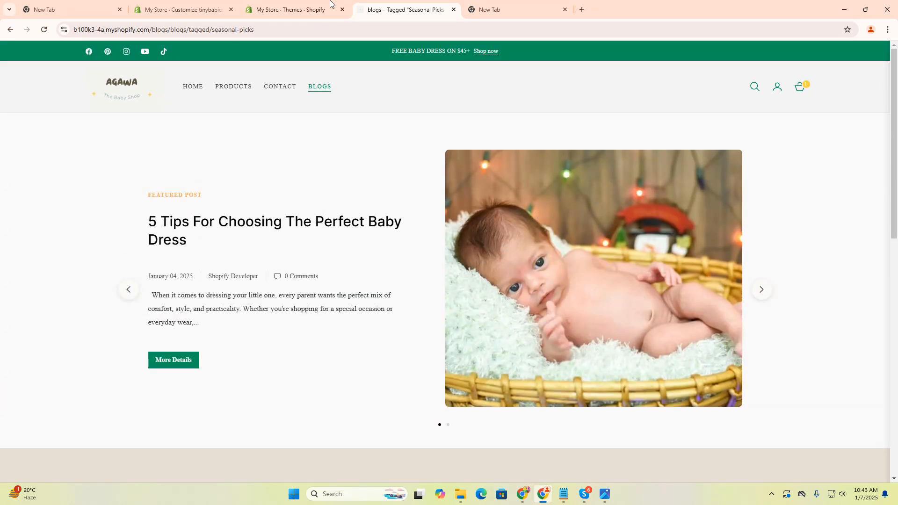
# Step: Go to the online store's blog posts in the Shopify admin and start a new blog post
pyautogui.click(303, 6)
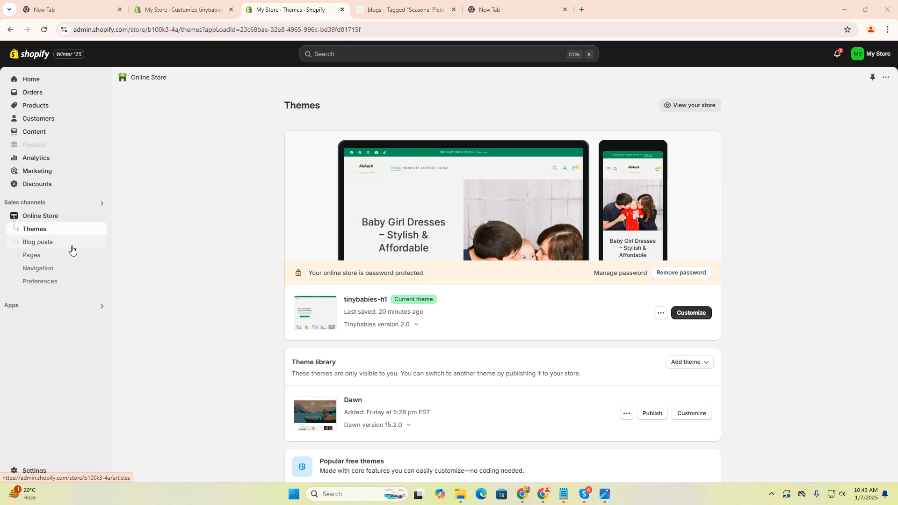
pyautogui.click(48, 218)
pyautogui.click(54, 243)
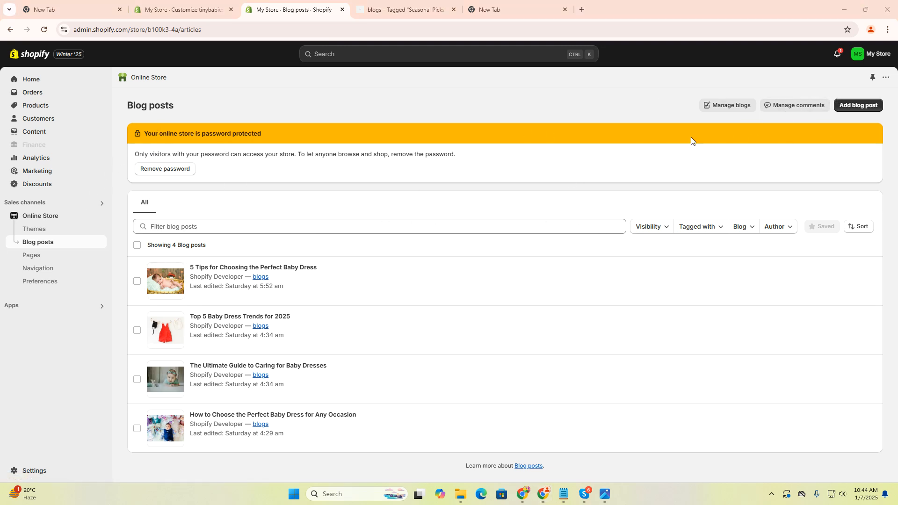
pyautogui.click(854, 111)
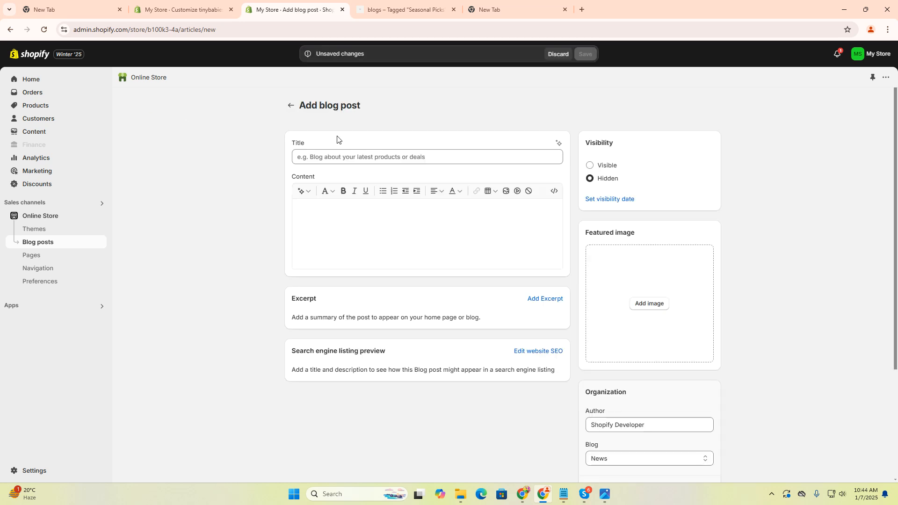
# Step: Paste the title "The Ultimate Guide to Choosing the Perfect Baby Dress" from the clipboard history into the new post
pyautogui.click(370, 155)
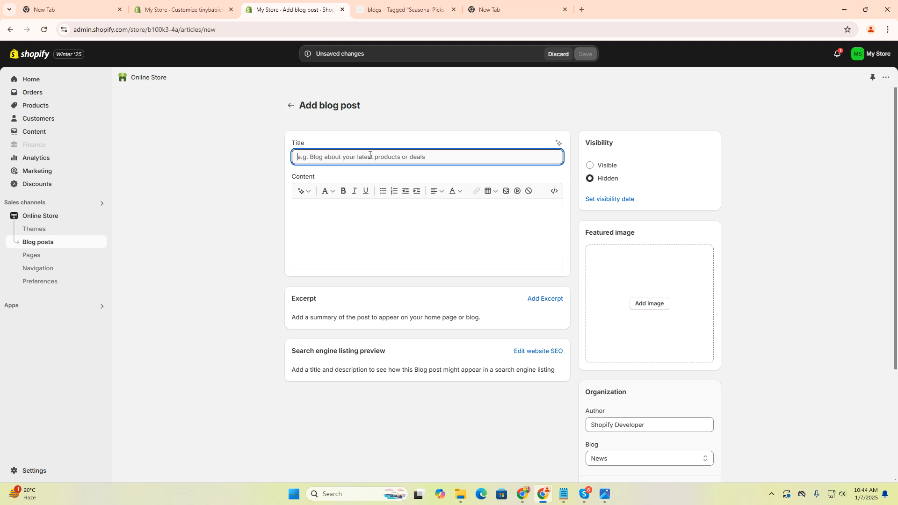
pyautogui.press('super+v')
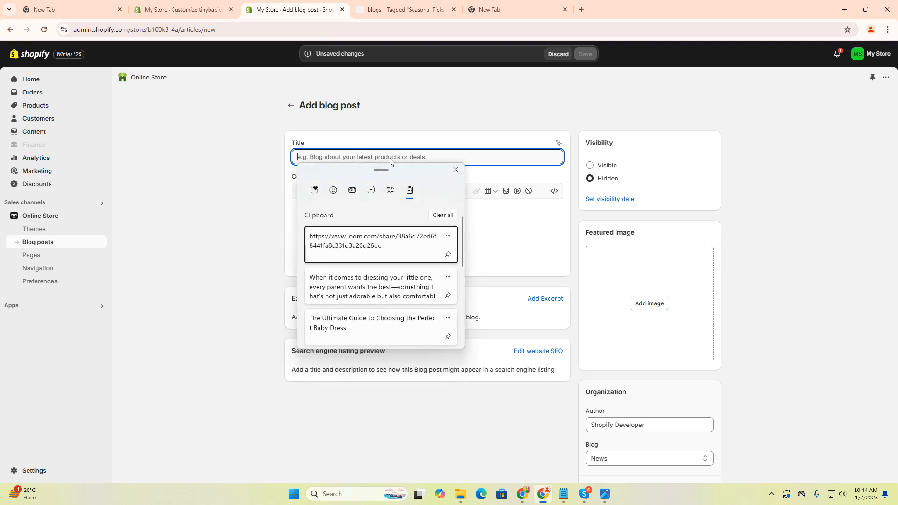
pyautogui.click(366, 323)
# Step: Paste the copied article text starting "When it comes to dressing your little one" as the post's content
pyautogui.click(385, 224)
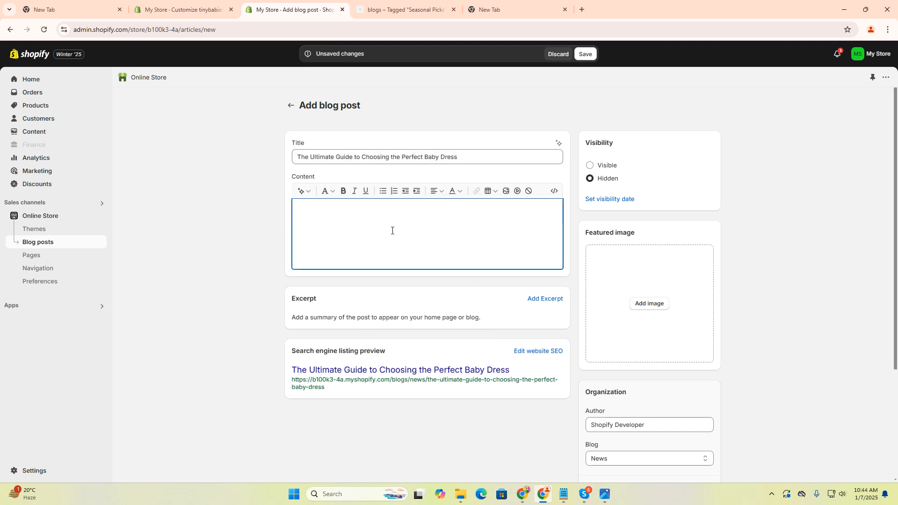
pyautogui.press('super+v')
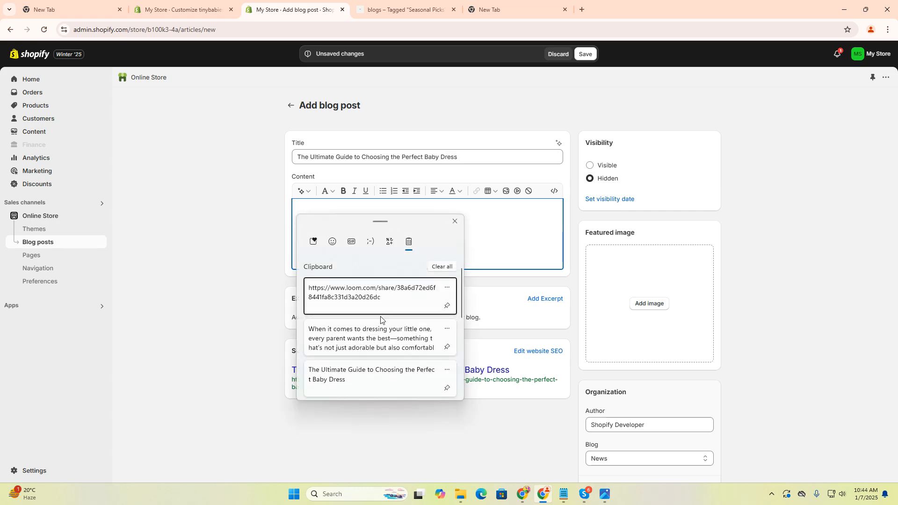
pyautogui.click(377, 337)
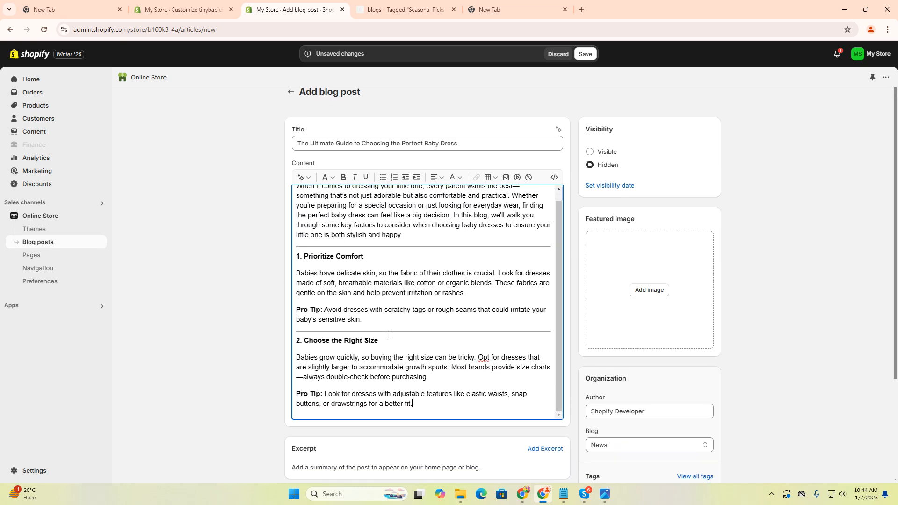
pyautogui.scroll(-3, 412, 262)
pyautogui.scroll(3, 342, 352)
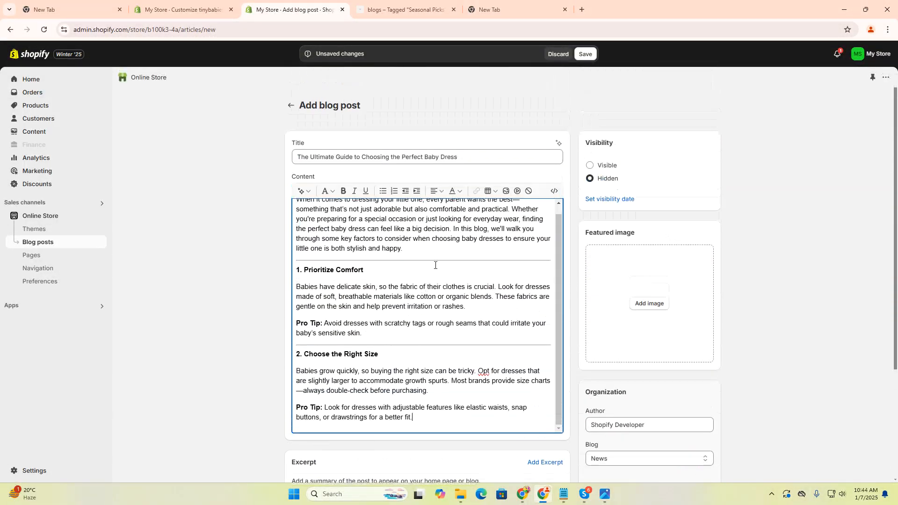
pyautogui.scroll(-3, 299, 328)
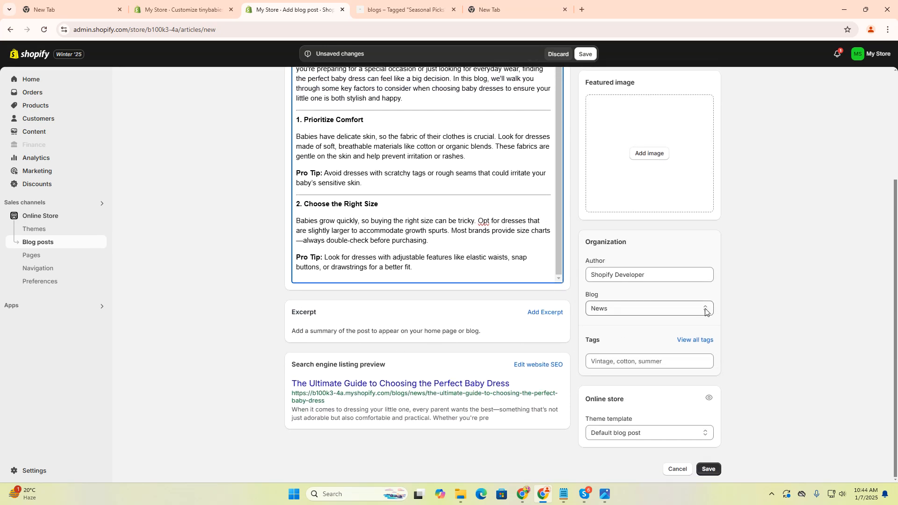
pyautogui.scroll(3, 656, 230)
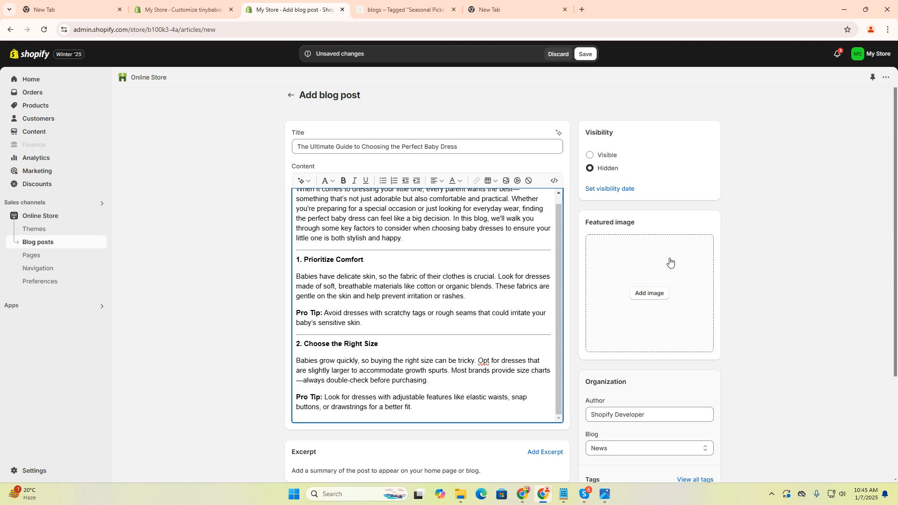
pyautogui.click(650, 293)
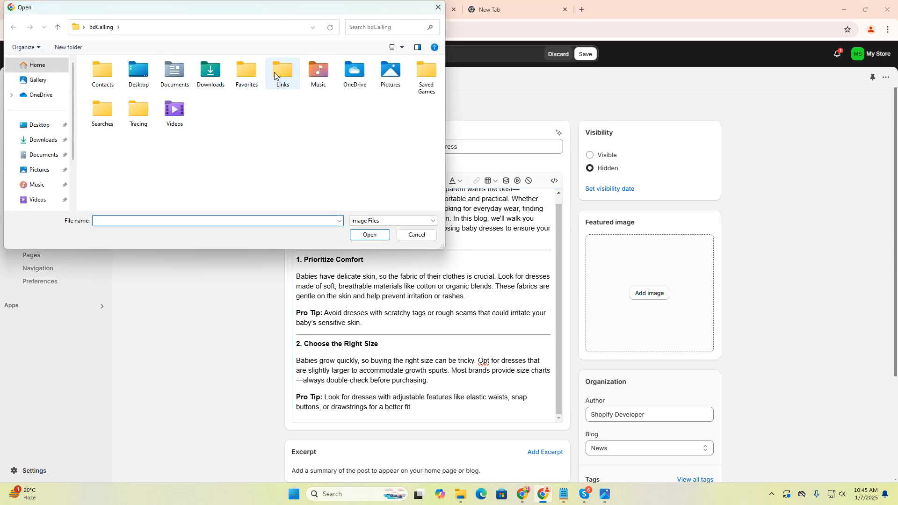
pyautogui.click(44, 144)
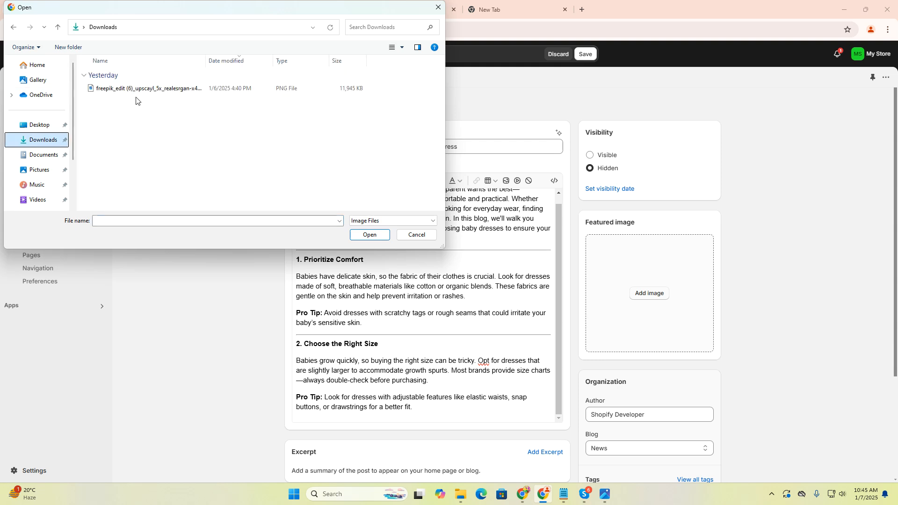
pyautogui.click(136, 89)
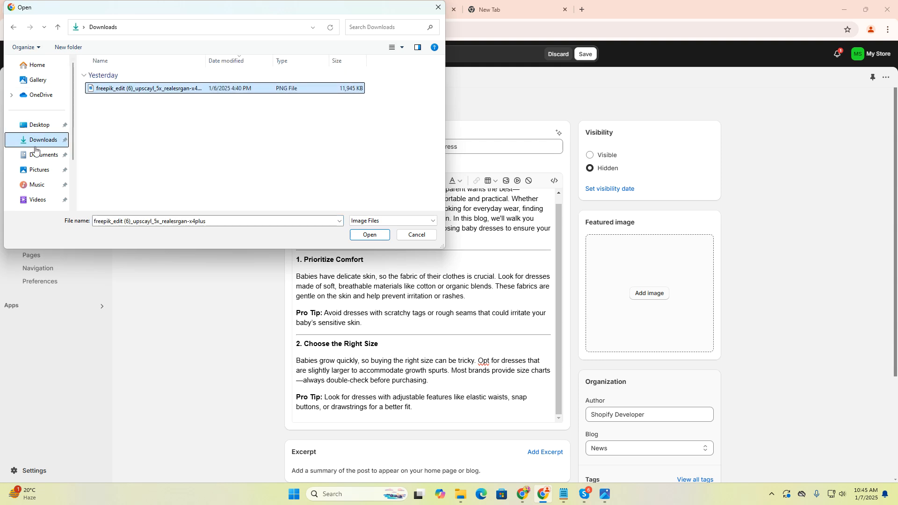
pyautogui.click(39, 169)
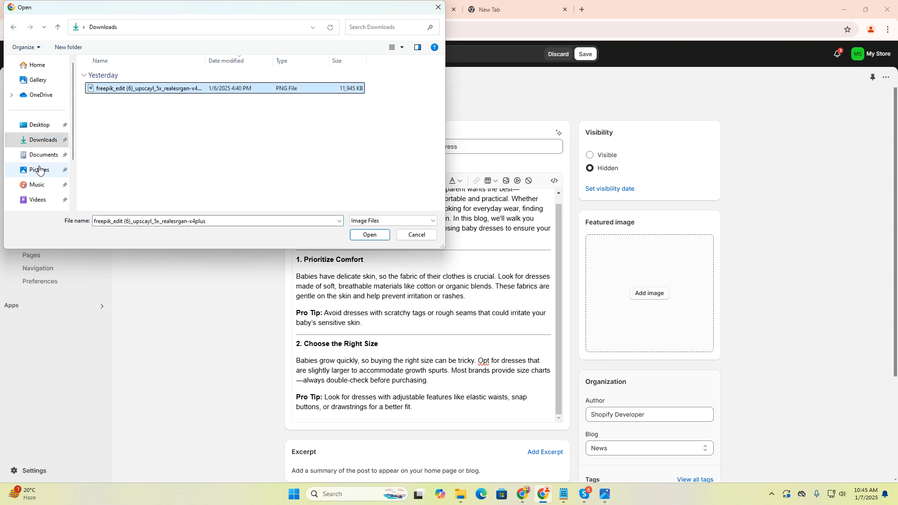
pyautogui.click(52, 144)
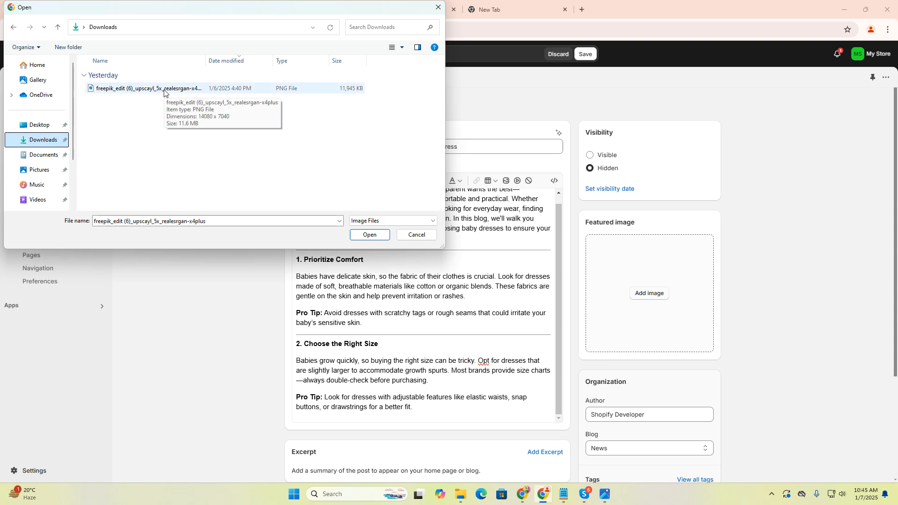
pyautogui.click(416, 234)
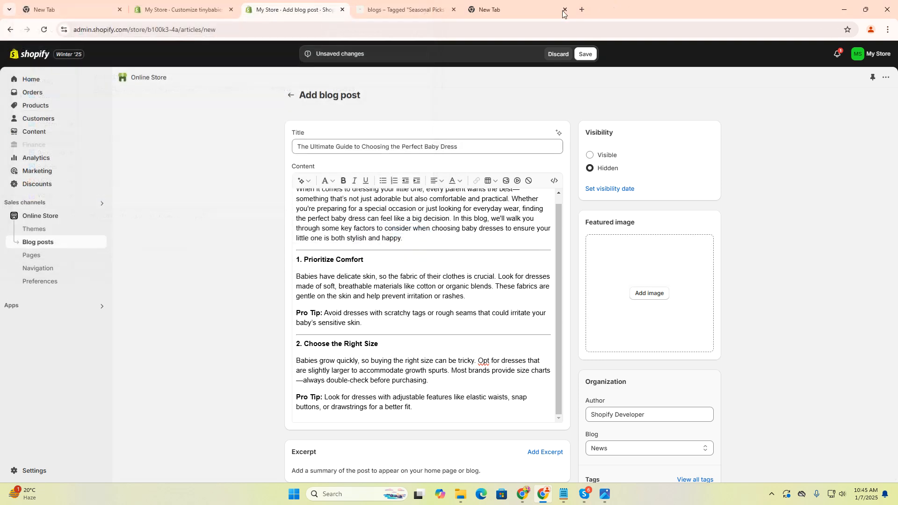
# Step: Search Google for "dress" in the empty browser tab, then refine the search to "dress baby"
pyautogui.click(496, 9)
pyautogui.click(189, 31)
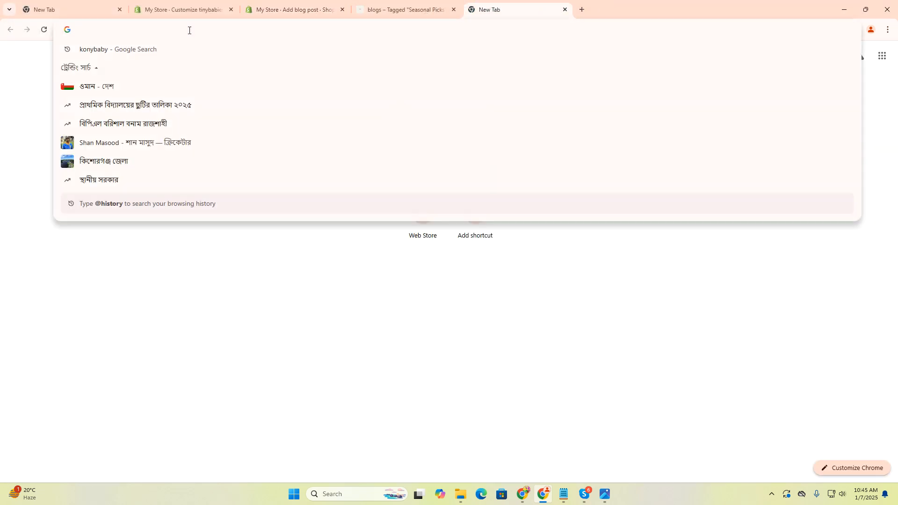
pyautogui.write('dress')
pyautogui.press('Return')
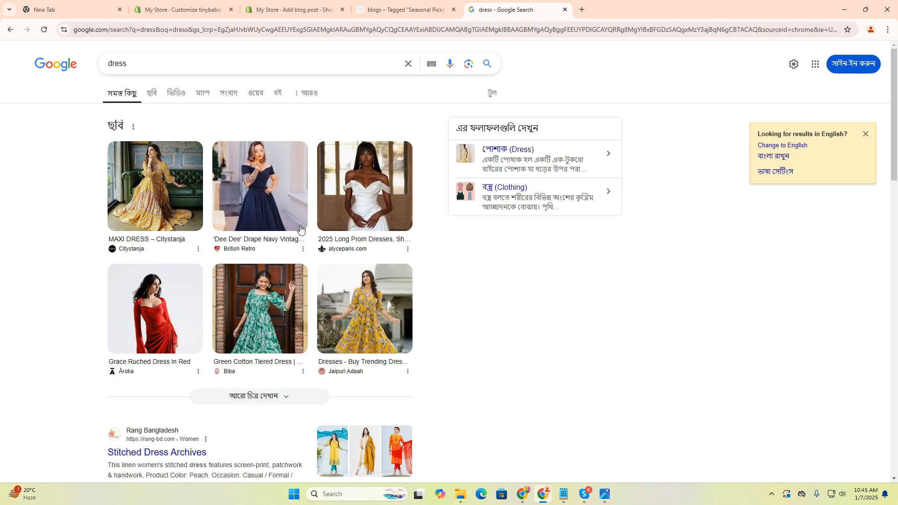
pyautogui.scroll(-4, 300, 228)
pyautogui.scroll(4, 186, 107)
pyautogui.click(366, 55)
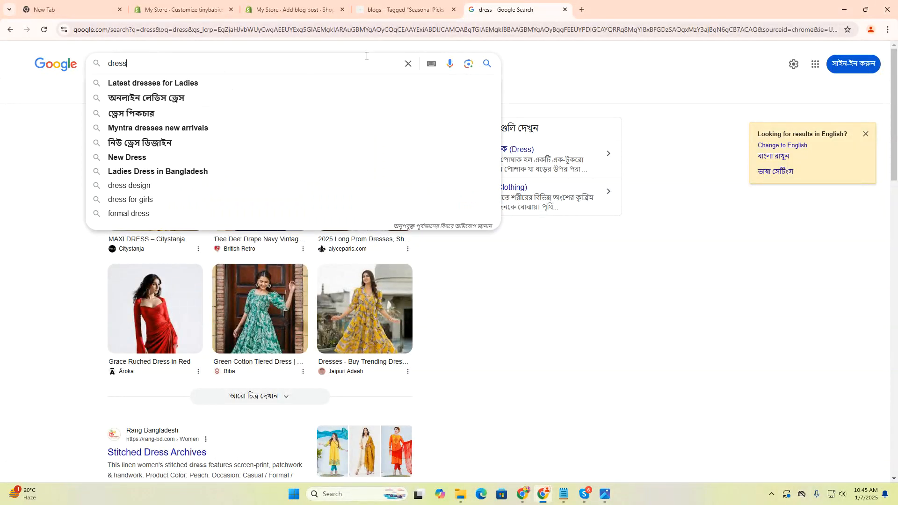
pyautogui.write('baby')
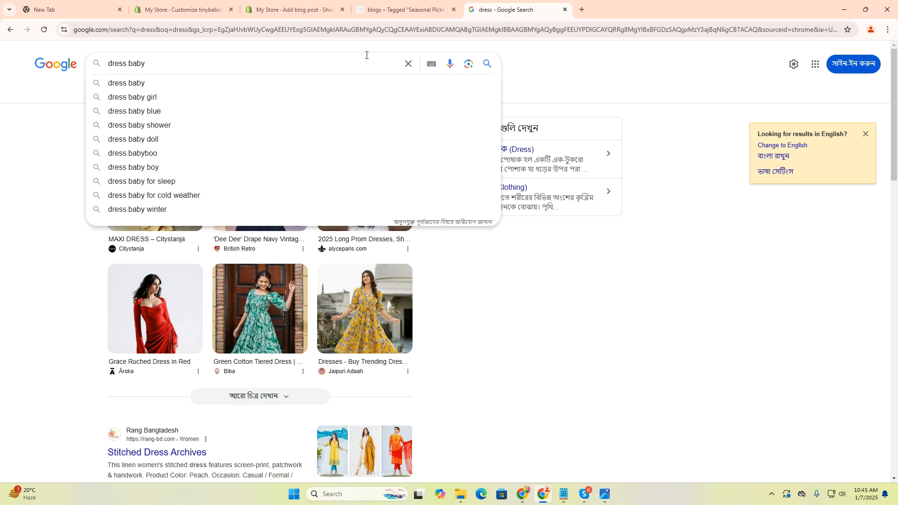
pyautogui.press('Return')
# Step: Save the pink butterfly baby dress image from the search results to Downloads as the JPEG file "download"
pyautogui.rightClick(282, 182)
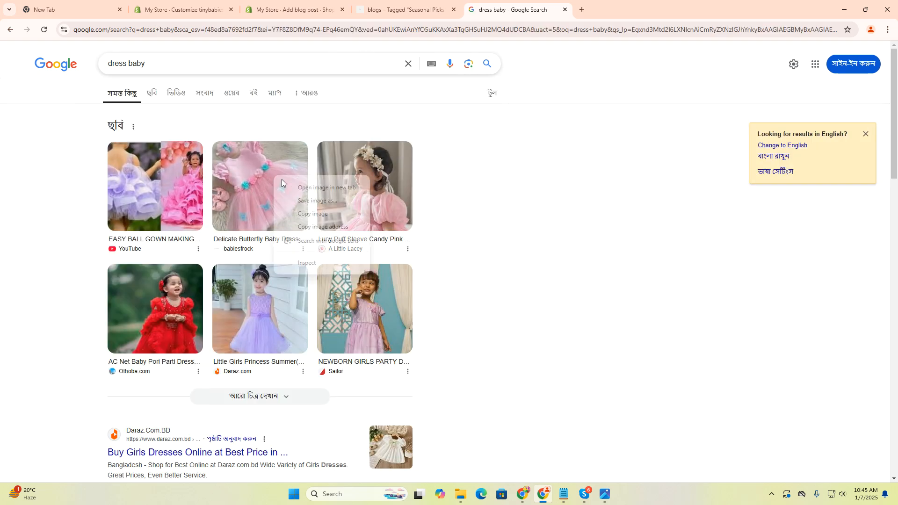
pyautogui.click(357, 202)
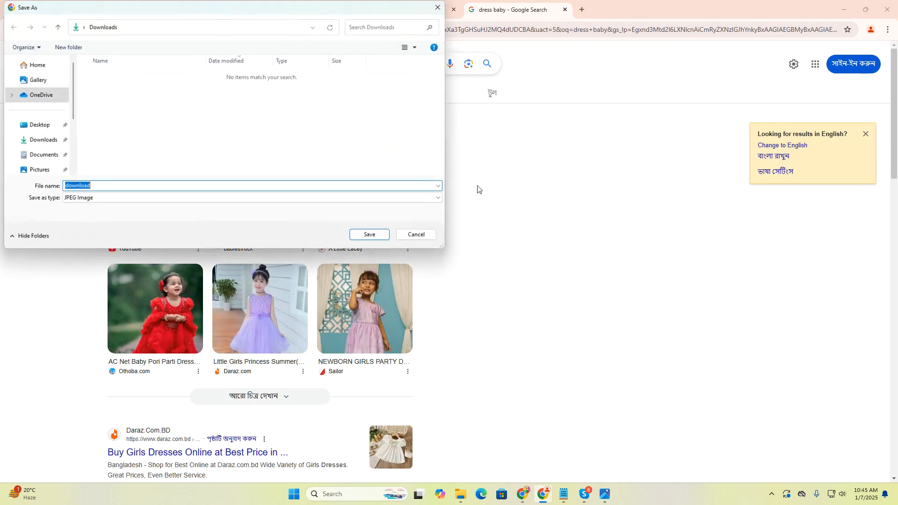
pyautogui.click(386, 236)
# Step: Return to the new blog post in Shopify and upload the "download" image from Downloads as its featured image
pyautogui.click(402, 9)
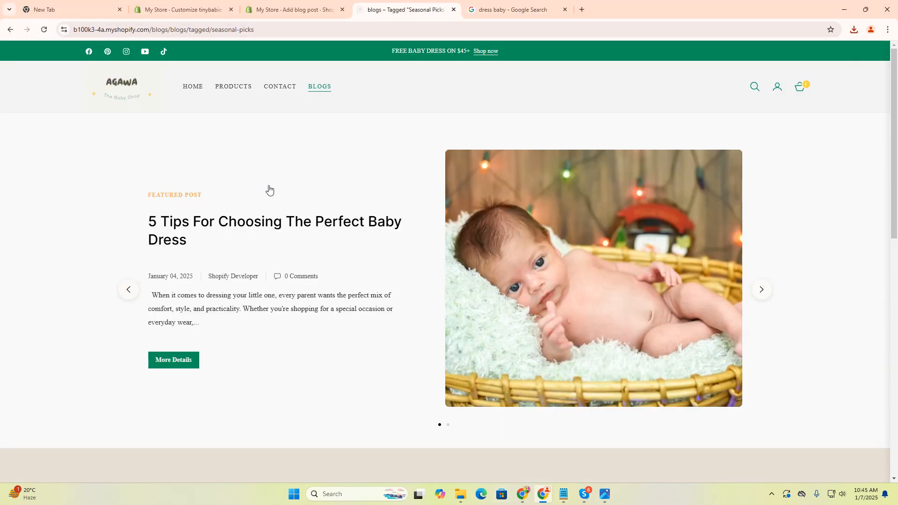
pyautogui.click(276, 9)
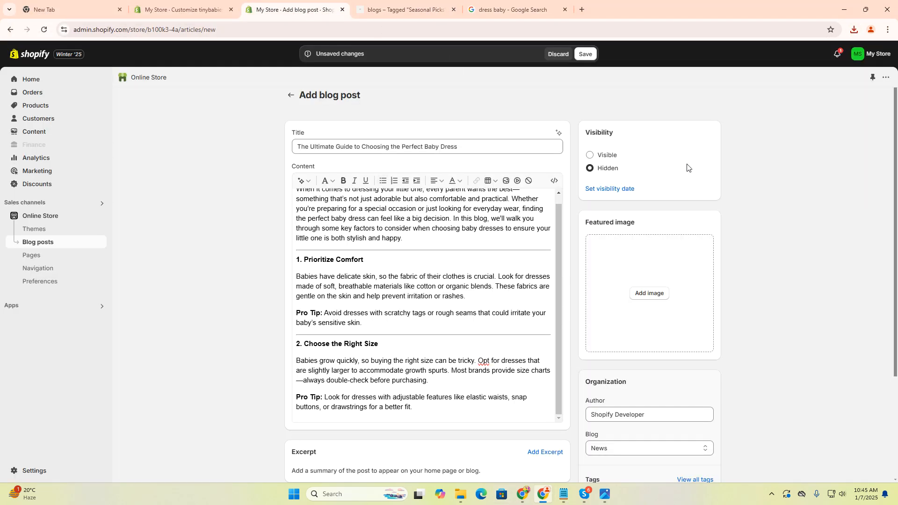
pyautogui.click(650, 293)
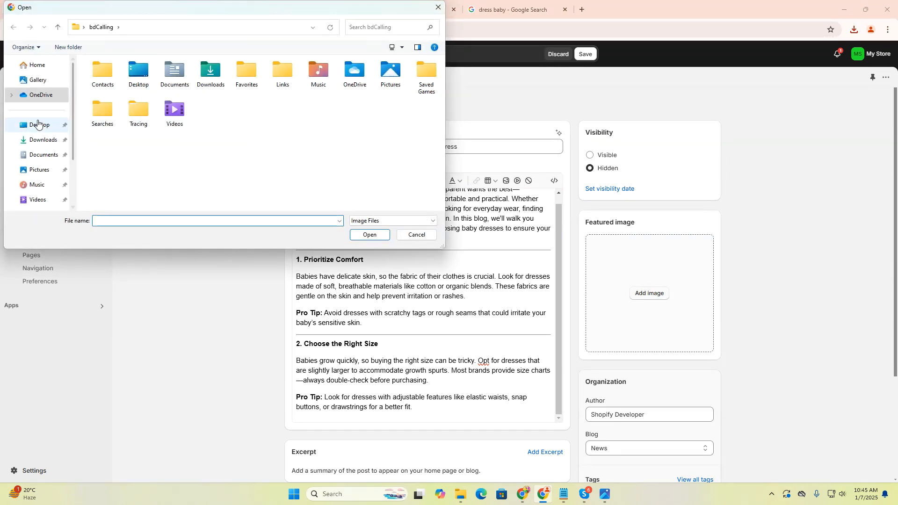
pyautogui.click(41, 139)
pyautogui.click(108, 88)
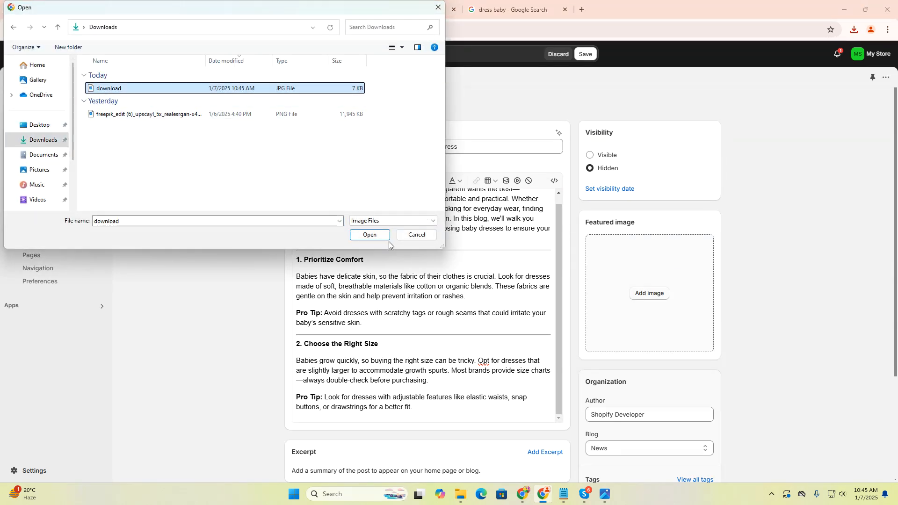
pyautogui.click(369, 235)
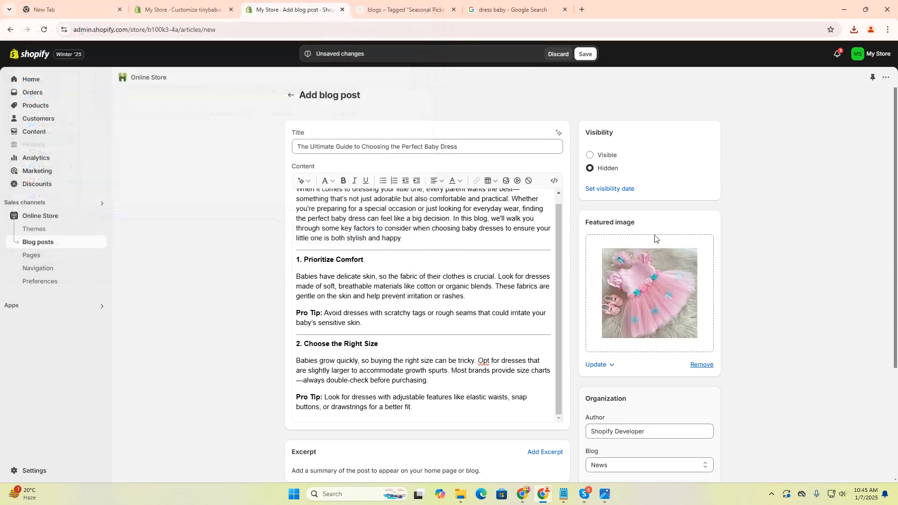
# Step: Set the post's visibility to Visible and replace its author with the second suggested name
pyautogui.click(589, 156)
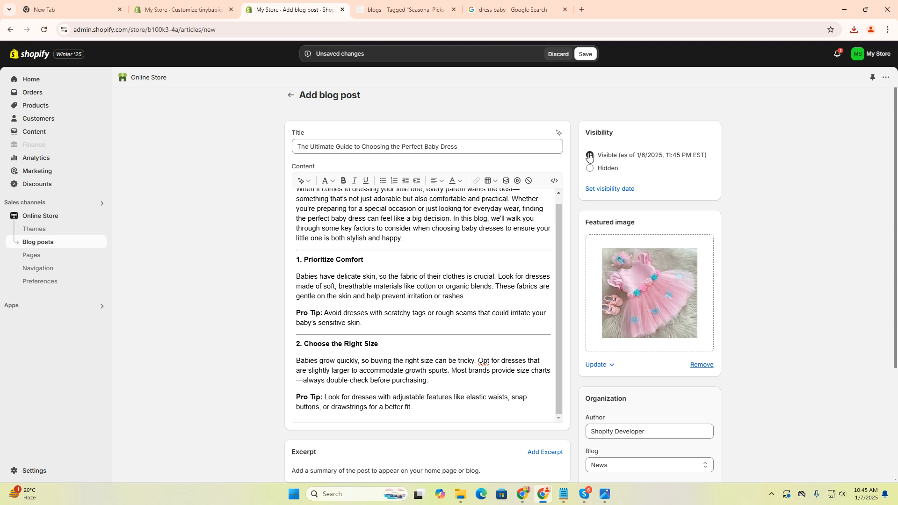
pyautogui.scroll(-3, 598, 191)
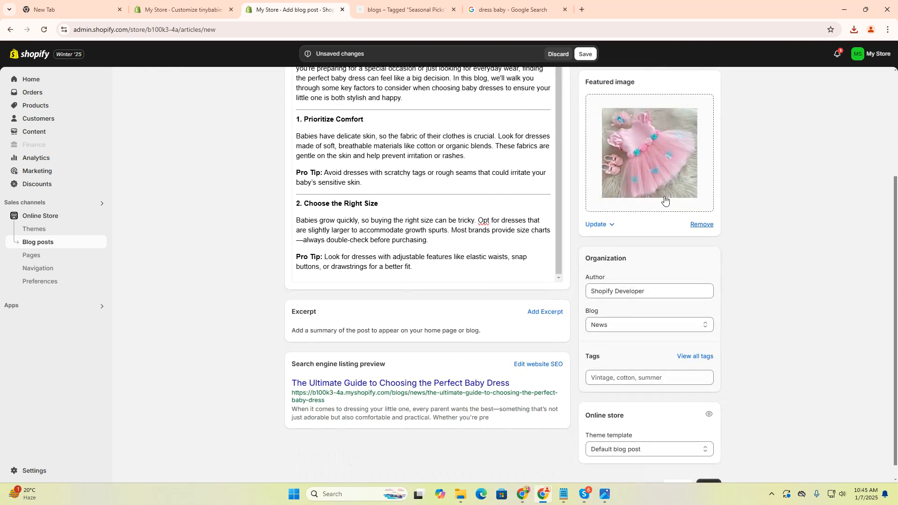
pyautogui.scroll(-1, 666, 220)
pyautogui.click(678, 277)
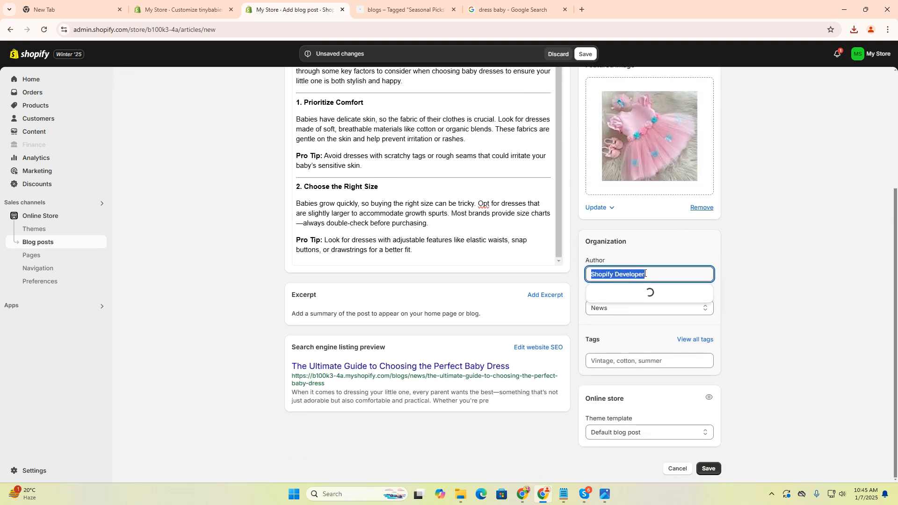
pyautogui.press('BackSpace')
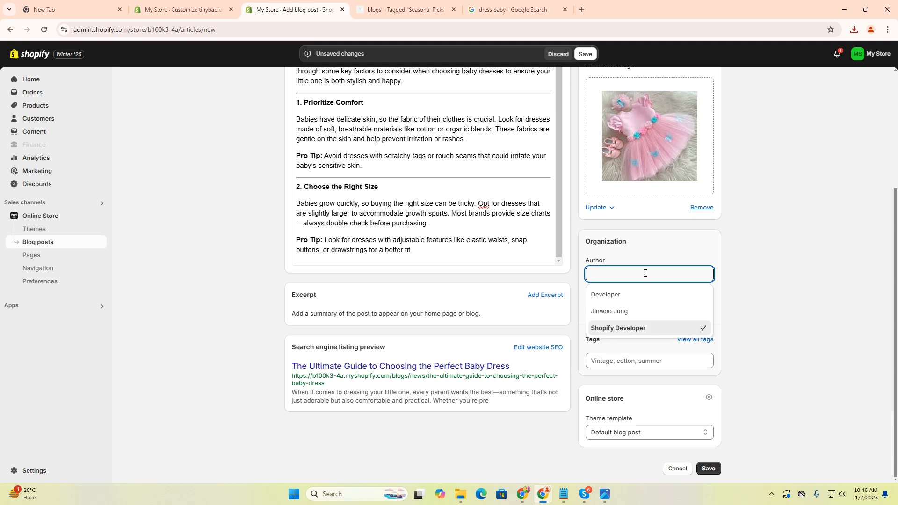
pyautogui.click(632, 311)
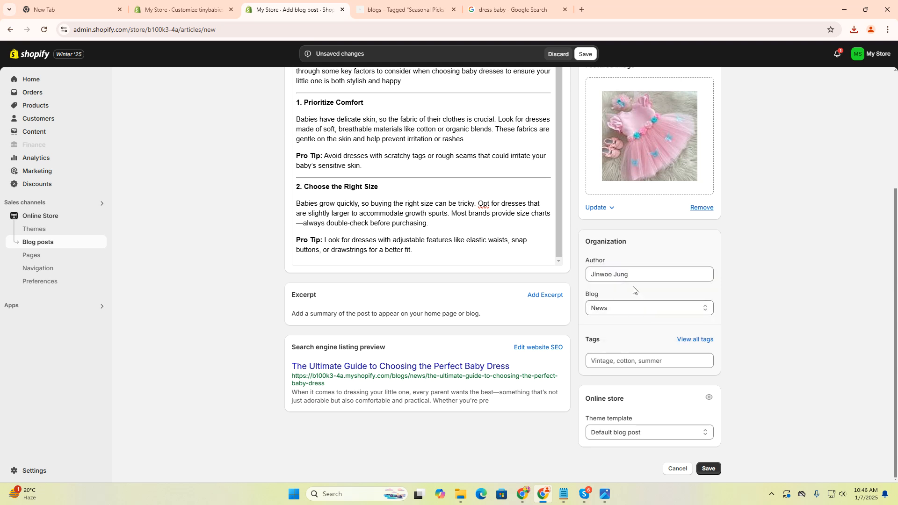
# Step: Assign the post to the "blogs" blog in its organization settings
pyautogui.moveTo(594, 298); pyautogui.dragTo(647, 307)
pyautogui.click(635, 310)
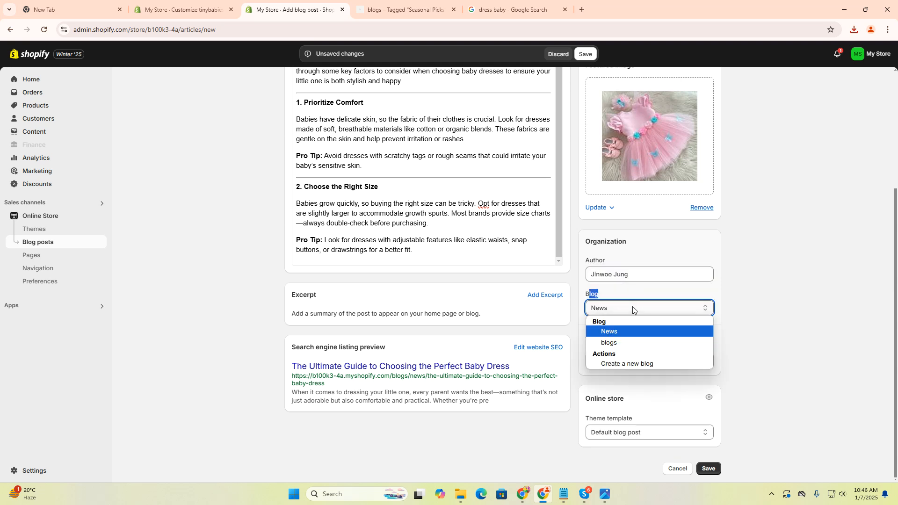
pyautogui.click(627, 343)
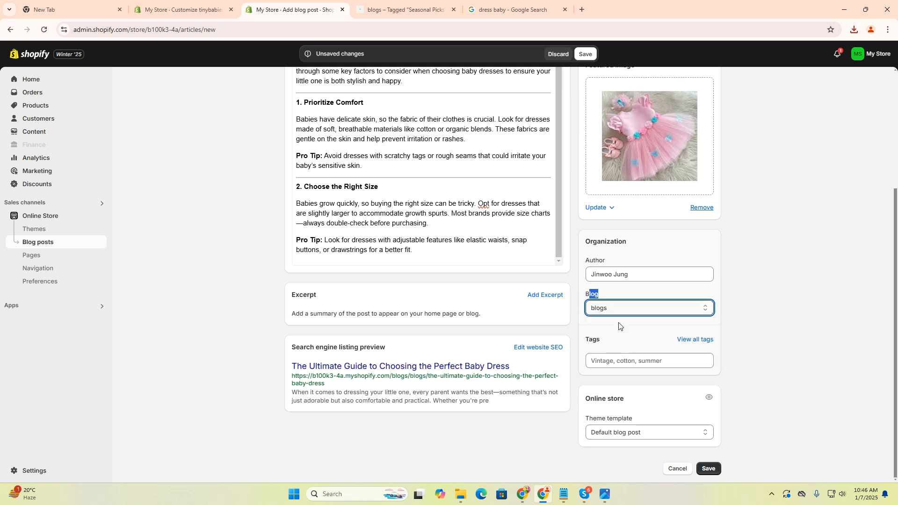
pyautogui.click(622, 315)
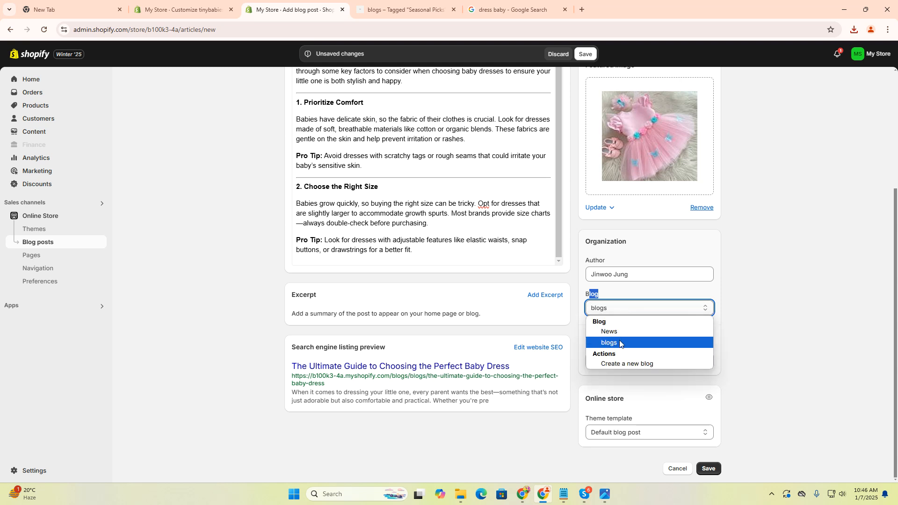
pyautogui.click(614, 343)
pyautogui.click(662, 309)
pyautogui.click(635, 343)
pyautogui.click(634, 322)
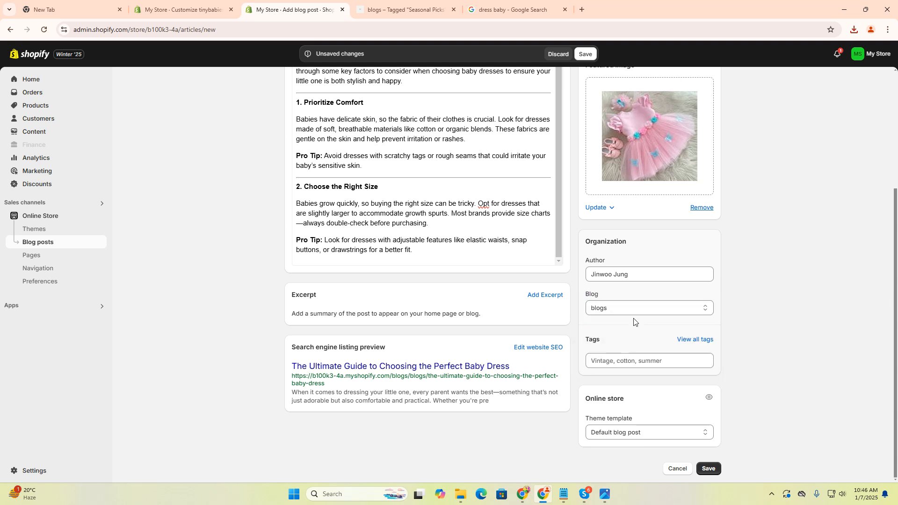
# Step: Add the new tag "dress" and the existing tags "Caring" and "baby dress" to the post
pyautogui.click(618, 359)
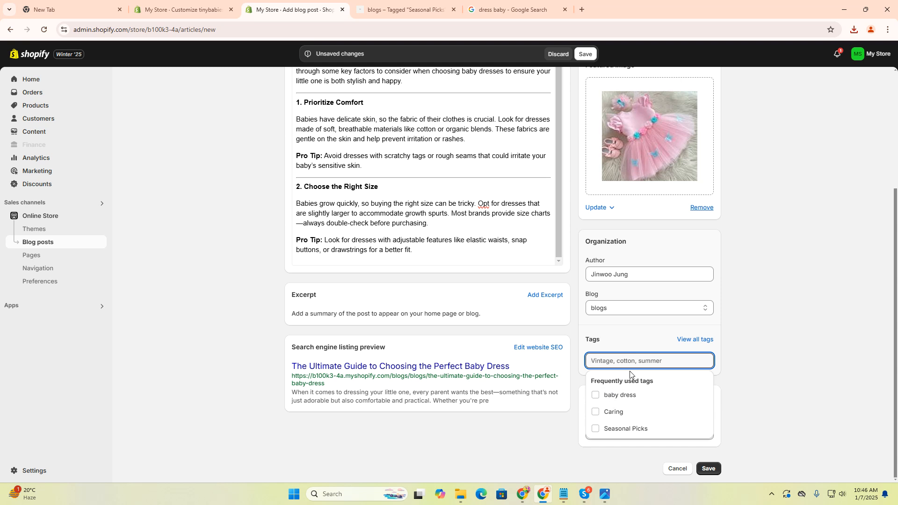
pyautogui.write('dress')
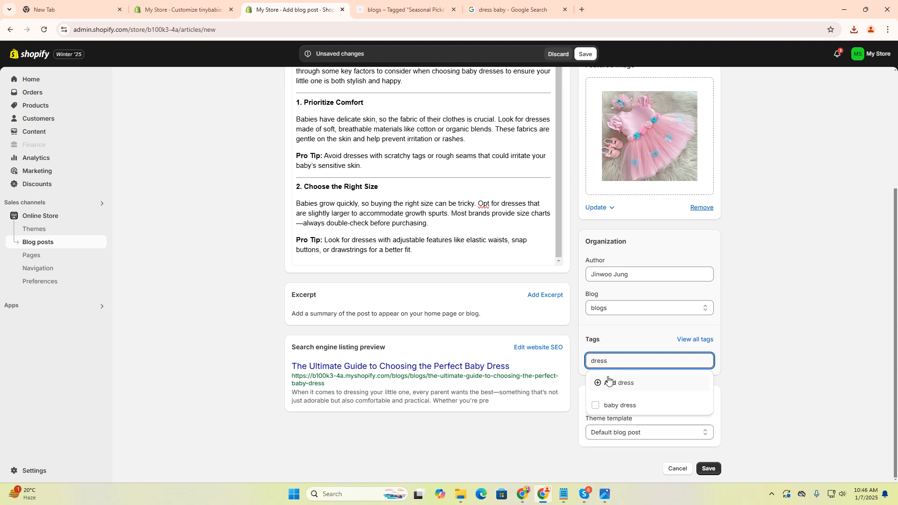
pyautogui.click(609, 381)
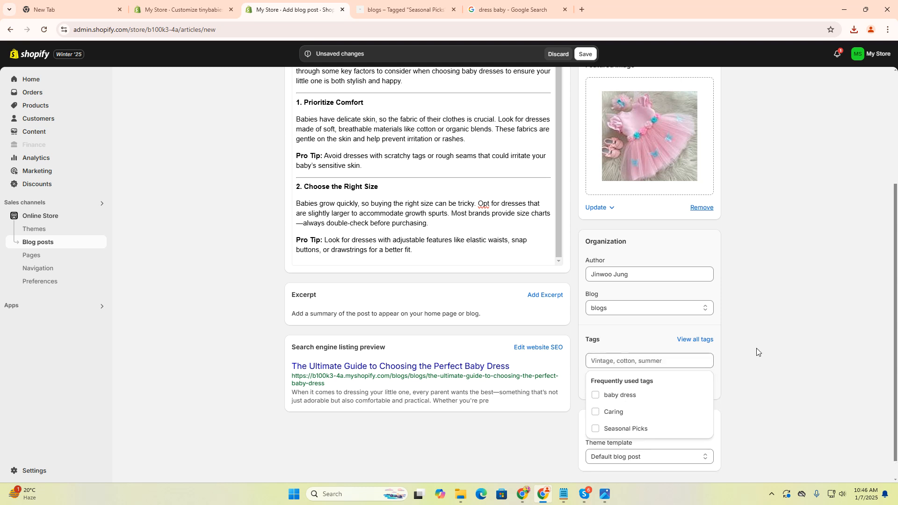
pyautogui.click(595, 413)
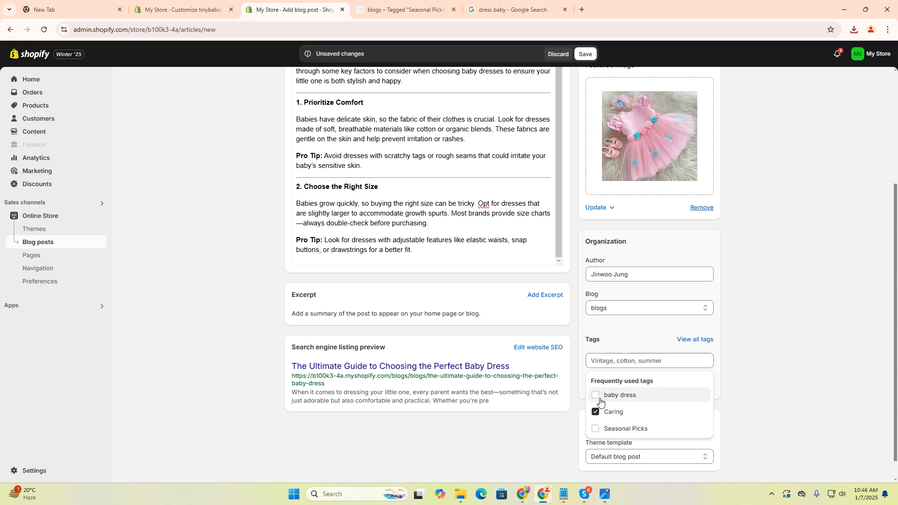
pyautogui.click(595, 395)
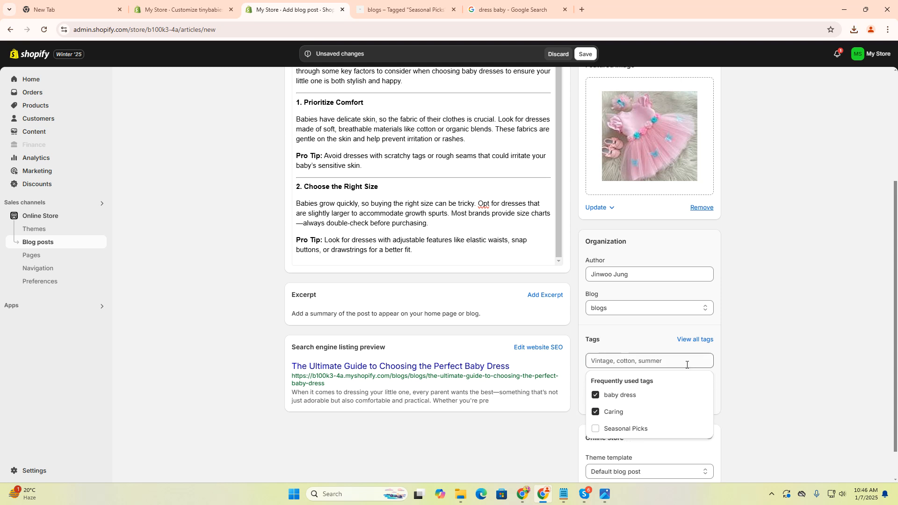
pyautogui.click(762, 364)
# Step: Open the post's search engine listing for editing and review its page title, description and URL handle fields
pyautogui.scroll(-1, 707, 412)
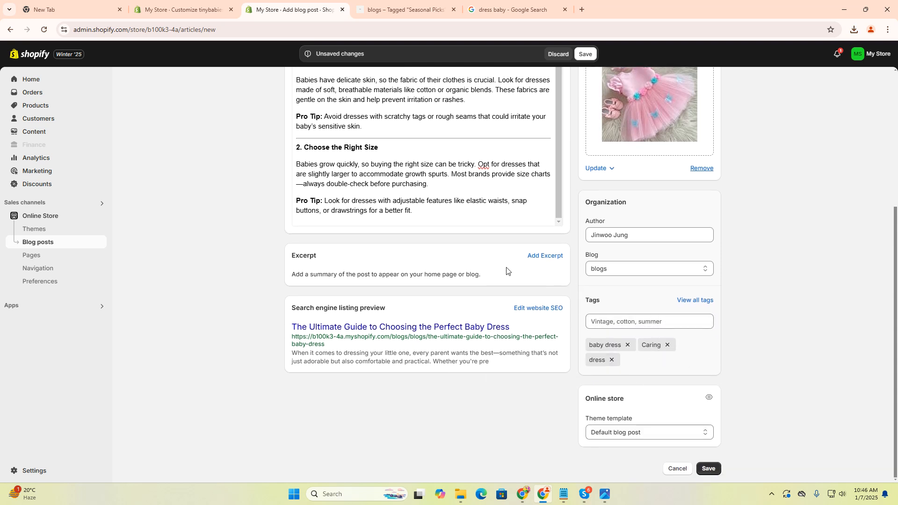
pyautogui.click(547, 309)
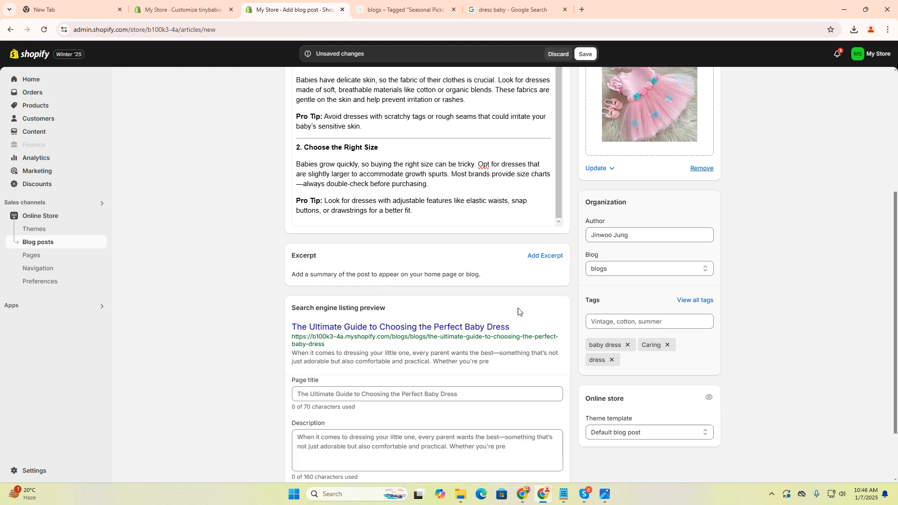
pyautogui.scroll(-2, 468, 313)
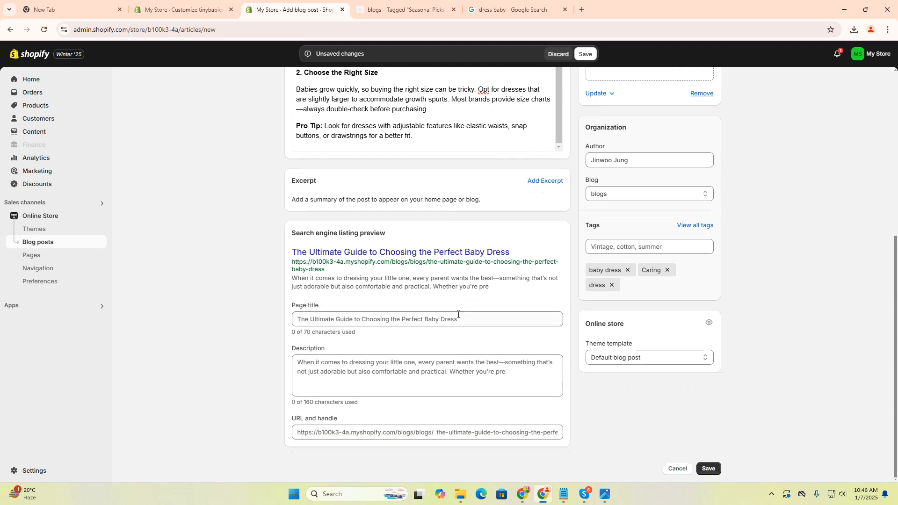
pyautogui.click(424, 430)
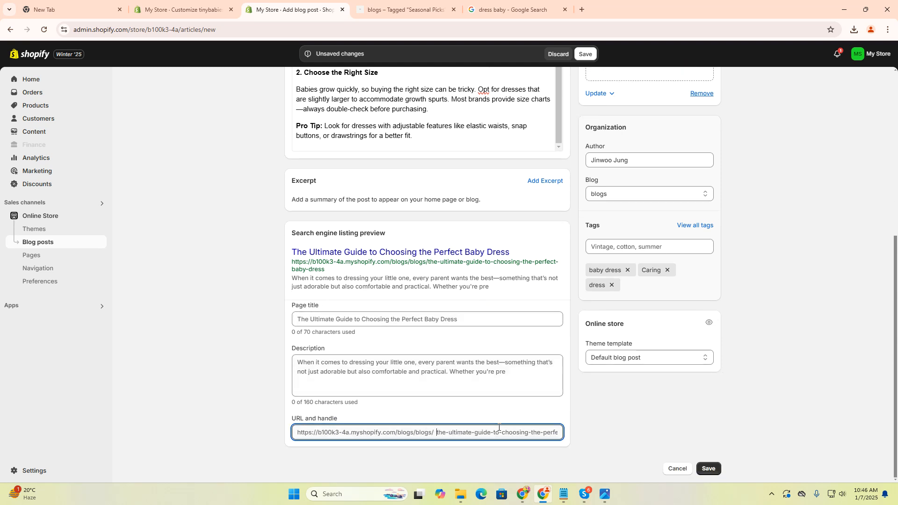
pyautogui.scroll(2, 514, 290)
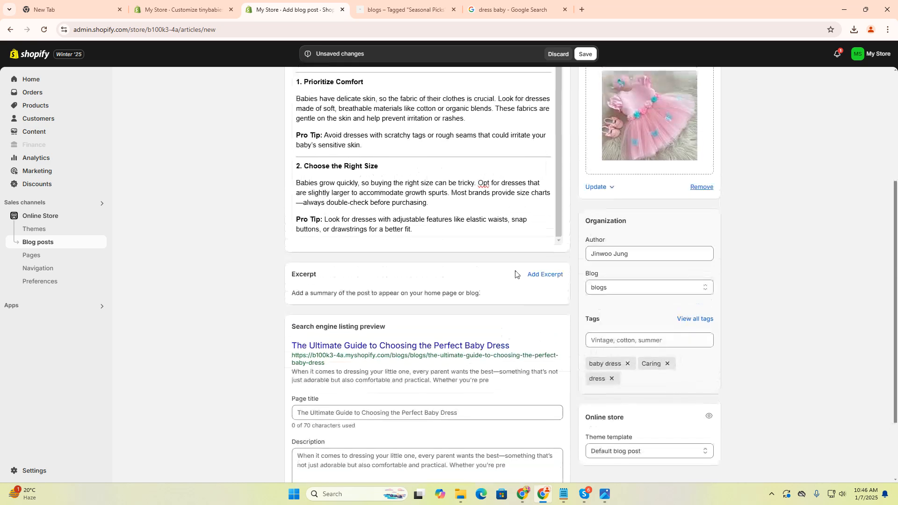
pyautogui.scroll(5, 704, 208)
pyautogui.scroll(-6, 697, 215)
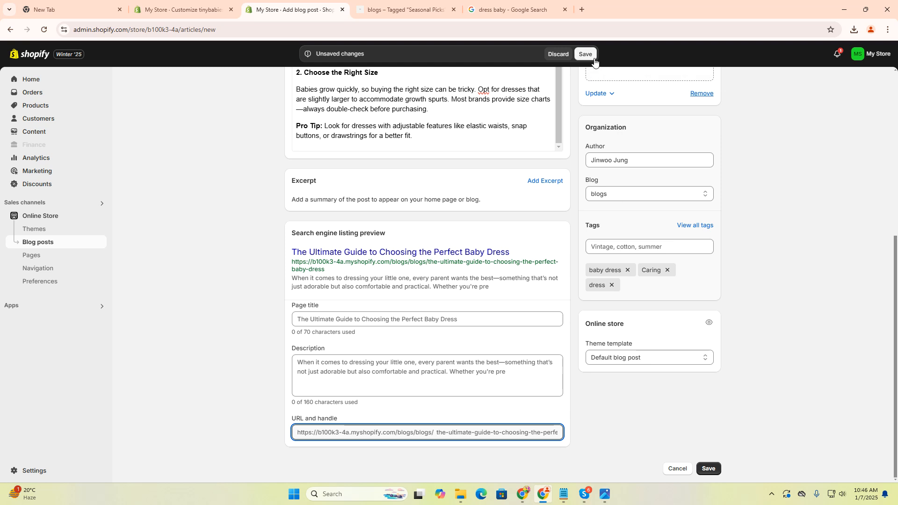
# Step: Save the new blog post "The Ultimate Guide to Choosing the Perfect Baby Dress"
pyautogui.click(714, 467)
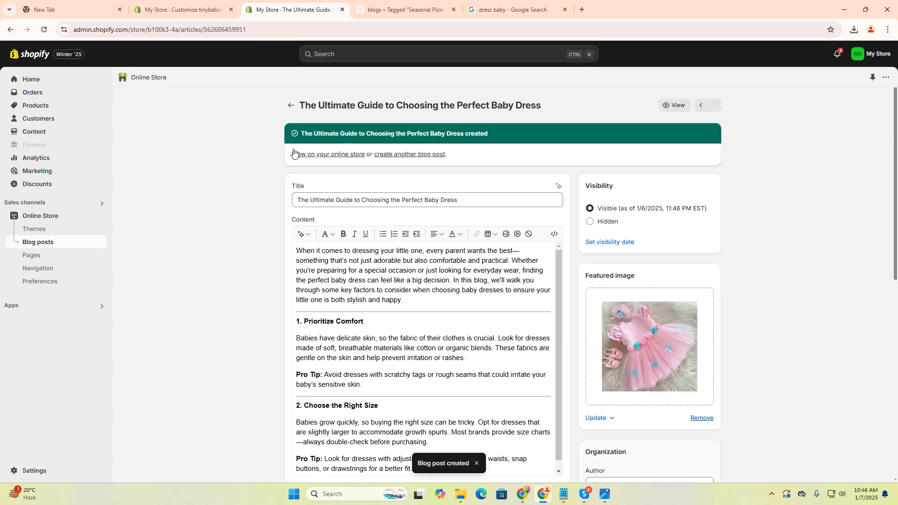
pyautogui.moveTo(359, 138); pyautogui.dragTo(560, 148)
pyautogui.click(523, 130)
# Step: Switch to the storefront, load its full Blogs page and examine the new post's card in the article grid
pyautogui.click(383, 2)
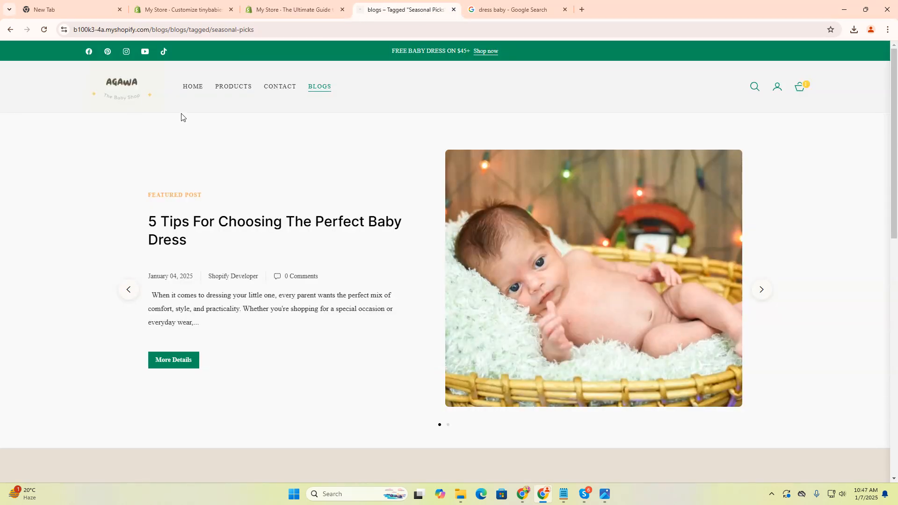
pyautogui.click(322, 87)
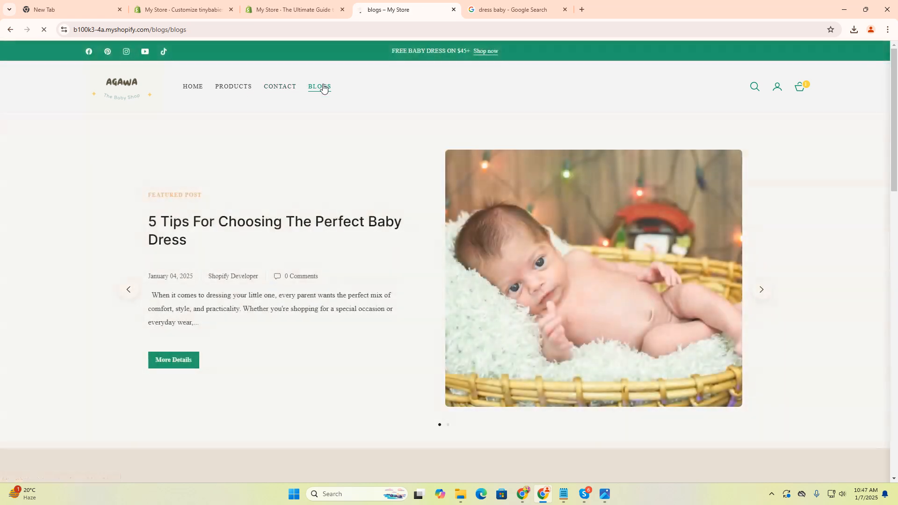
pyautogui.scroll(-8, 461, 238)
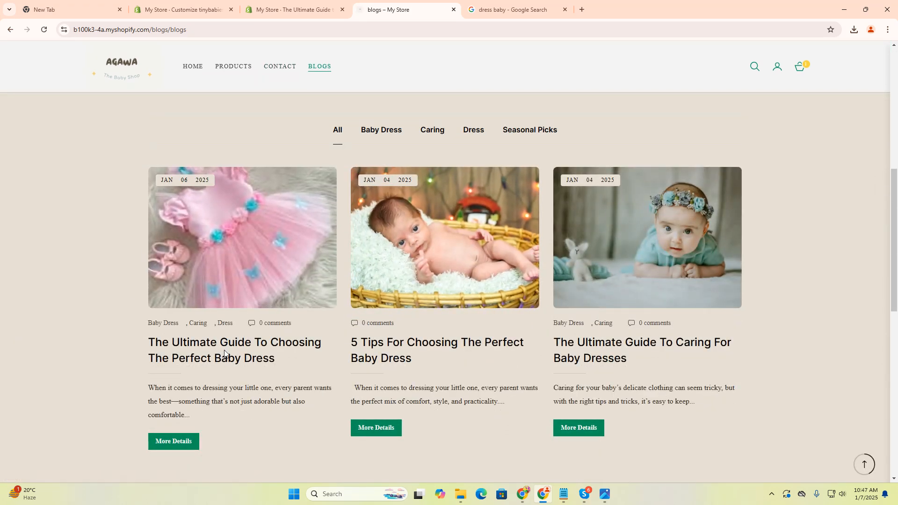
pyautogui.scroll(1, 221, 361)
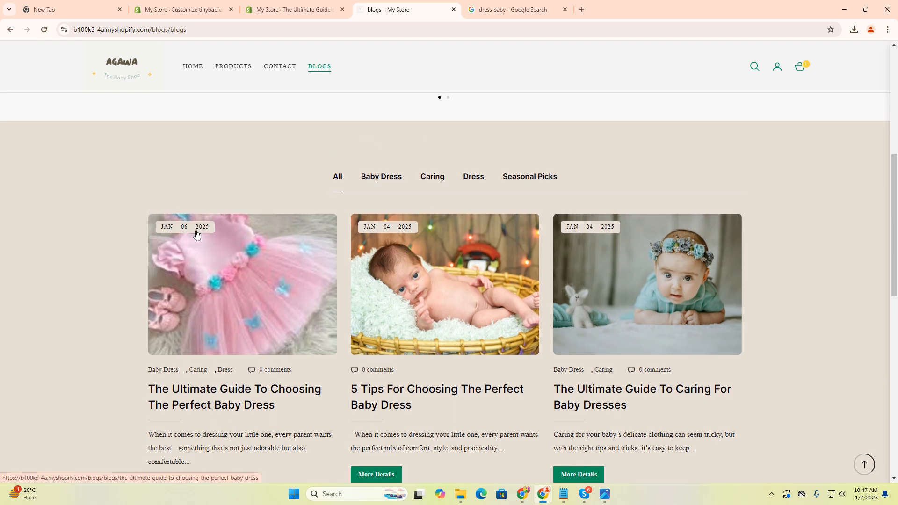
pyautogui.scroll(-2, 234, 369)
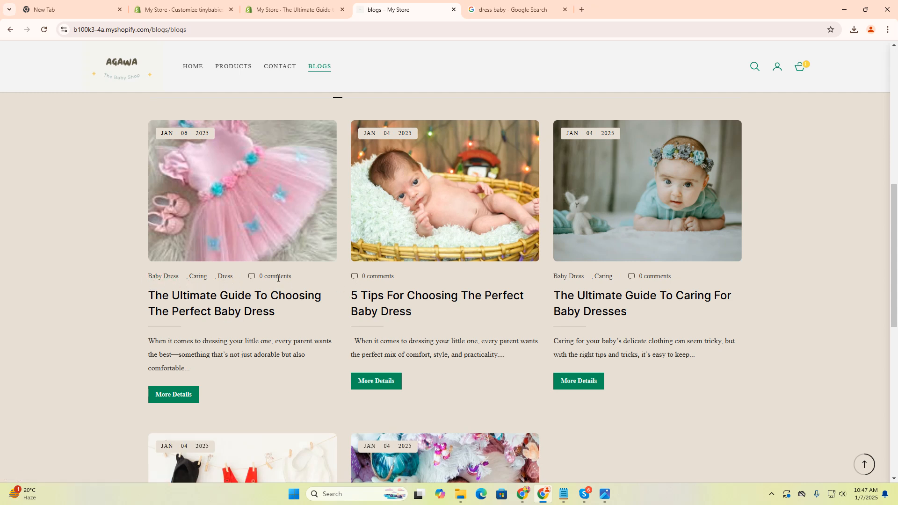
# Step: Open the full article "The Ultimate Guide To Choosing The Perfect Baby Dress" and check its content and tags
pyautogui.click(183, 397)
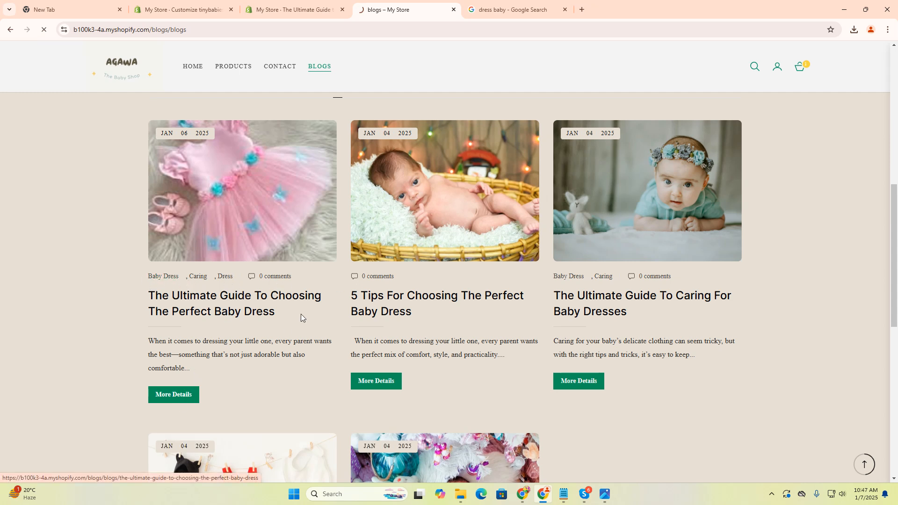
pyautogui.scroll(-7, 381, 261)
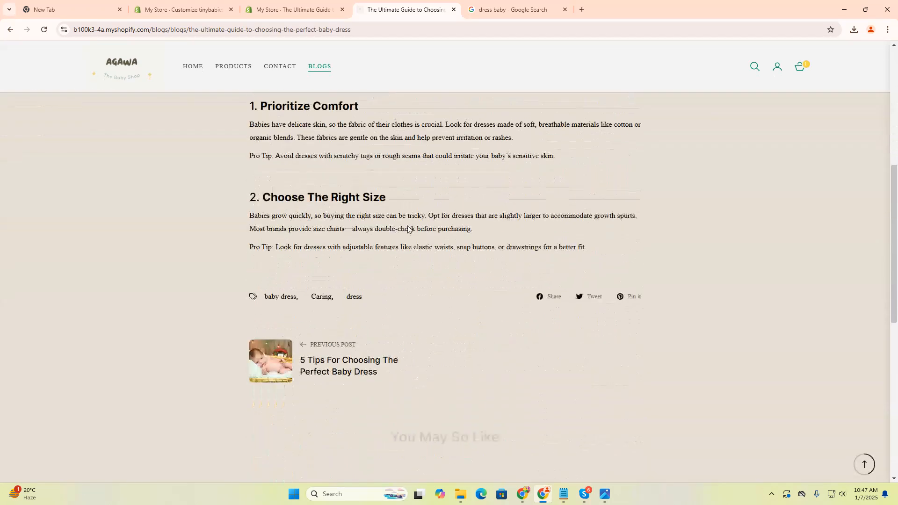